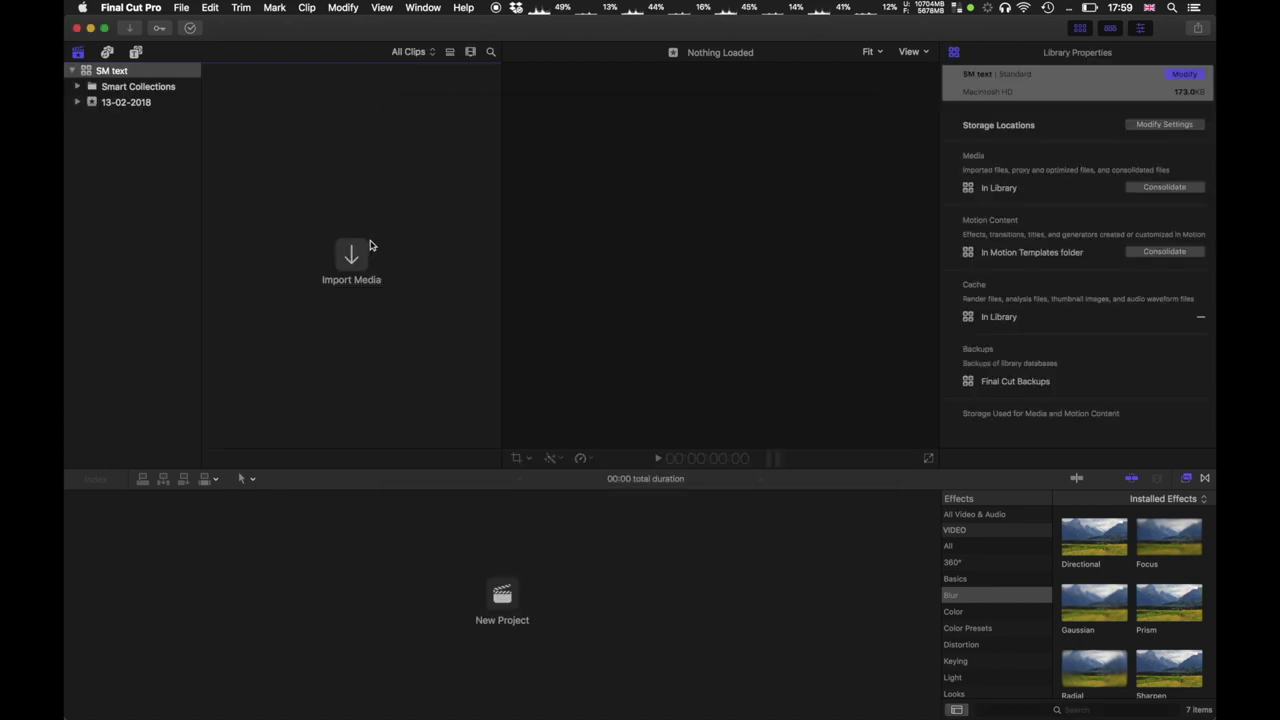
Import the Special Report and Winol SM clips into the 13-02-2018 event and start a new project named "SM text".
click(362, 257)
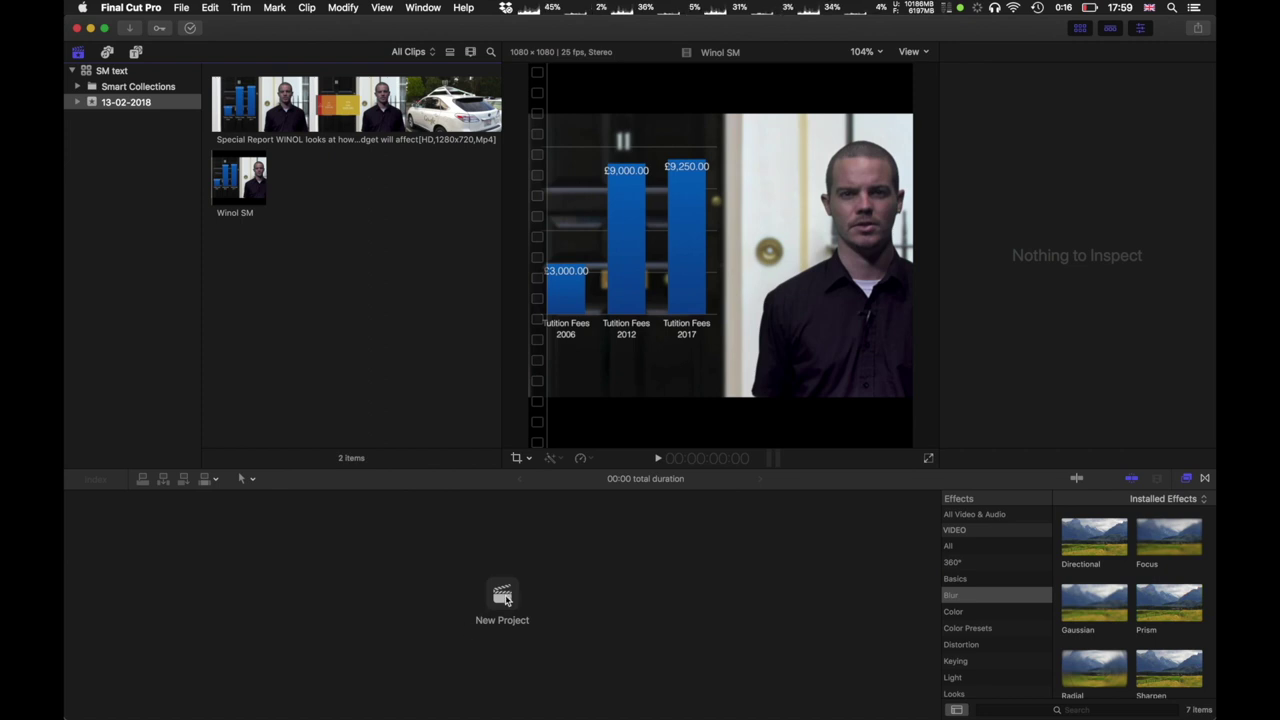
click(504, 596)
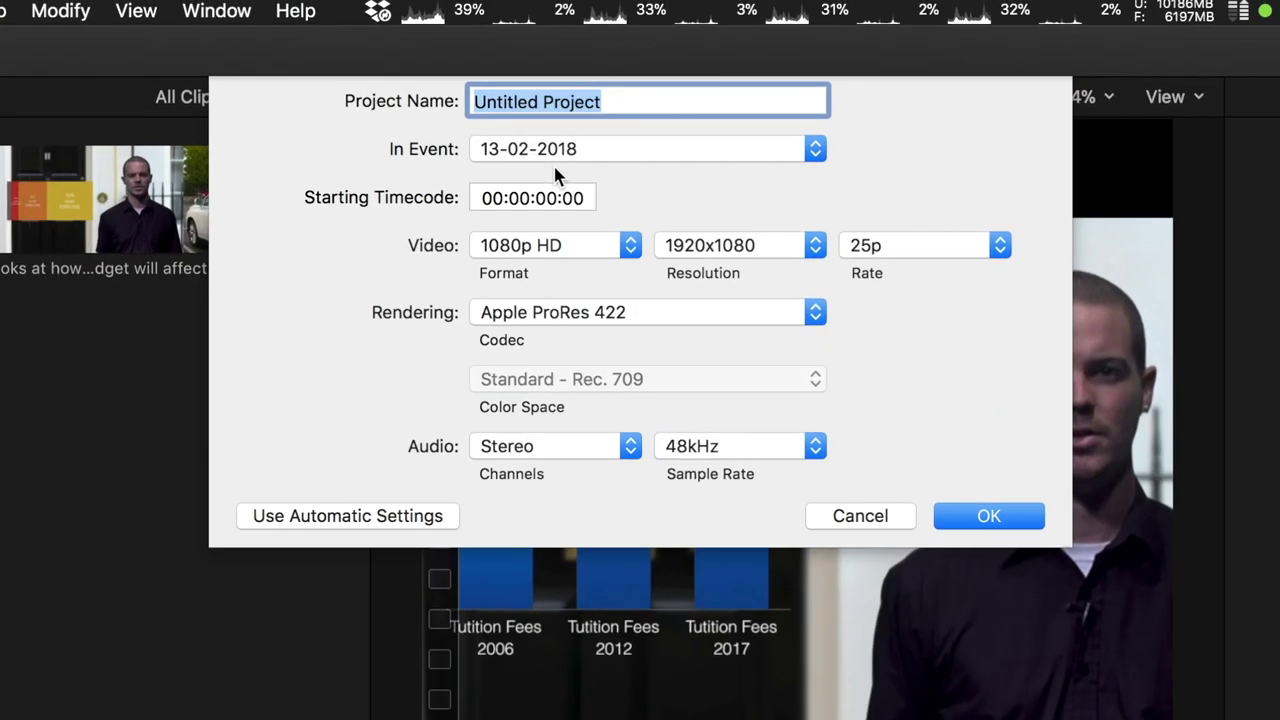
text(SM text)
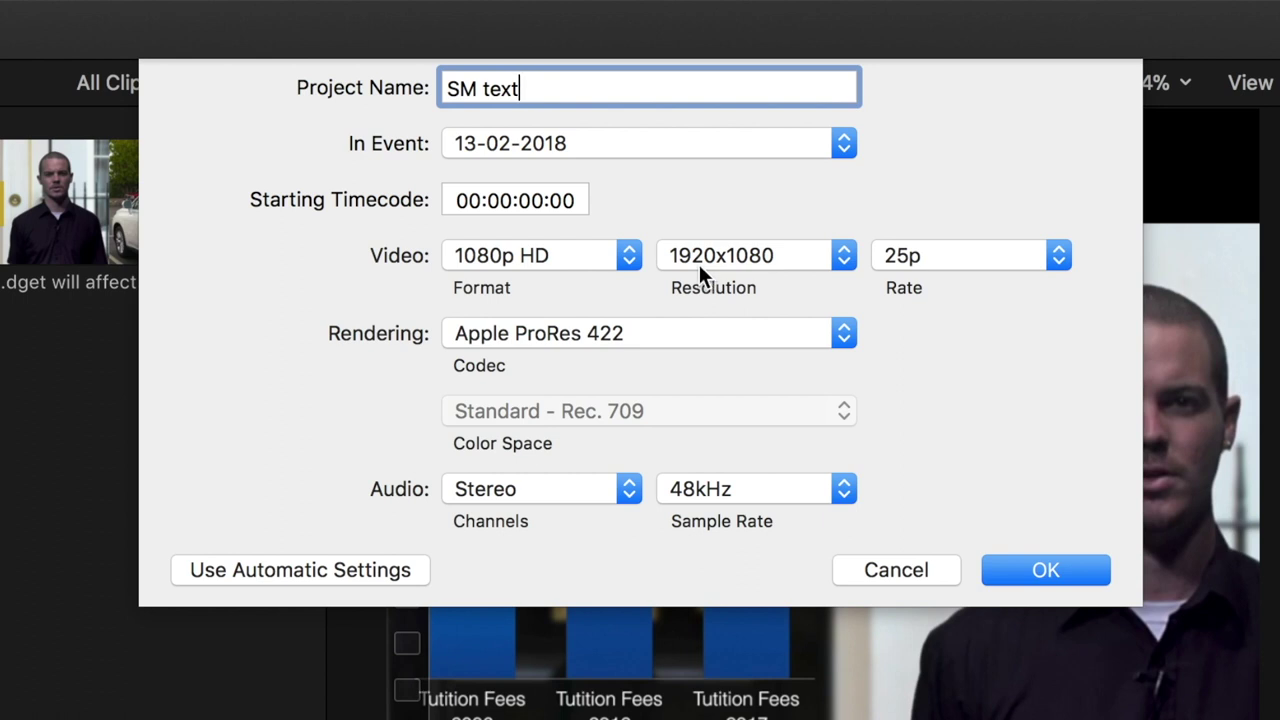
Create the project with a custom 1080 x 1080 video format at a 25p frame rate.
click(610, 258)
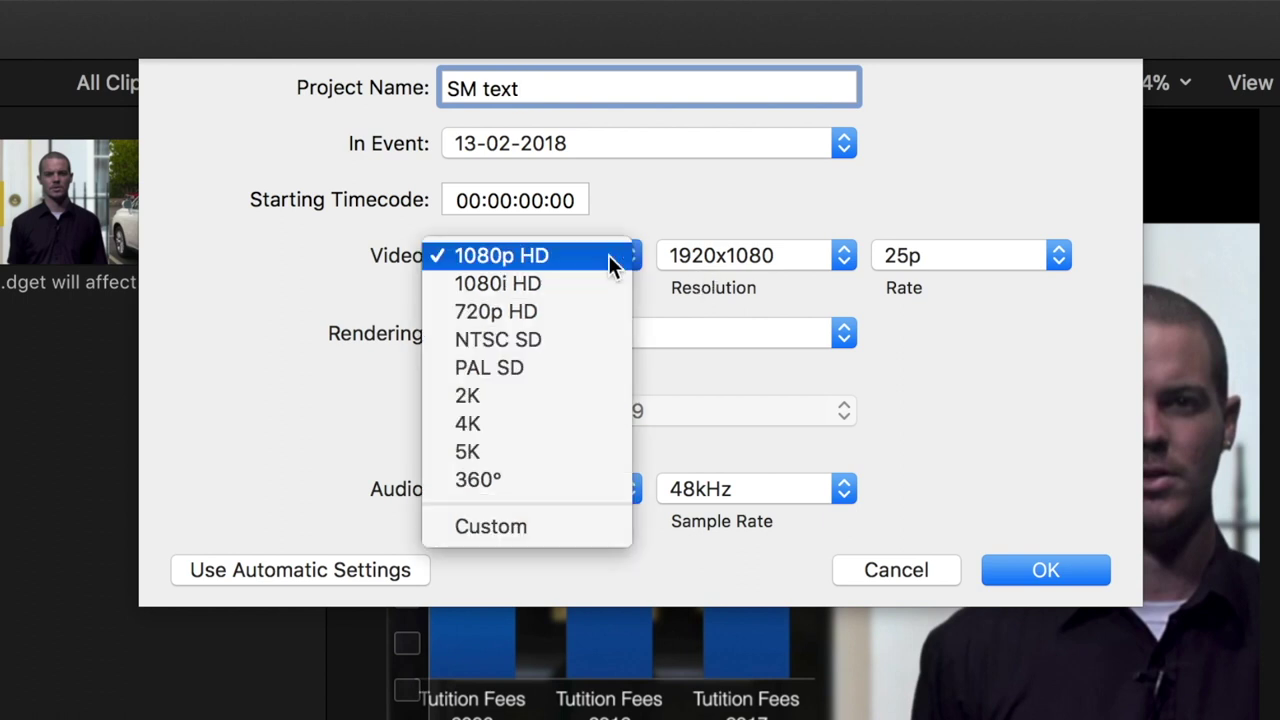
click(580, 525)
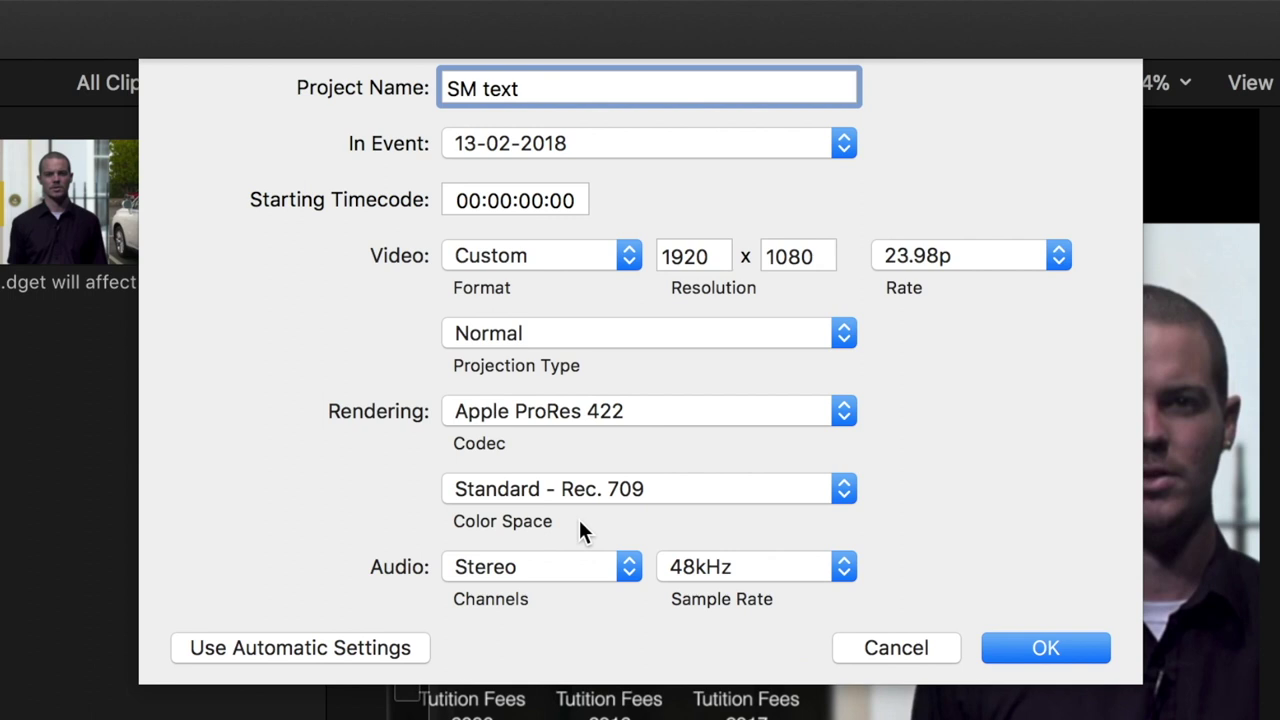
double_click(703, 255)
text(108)
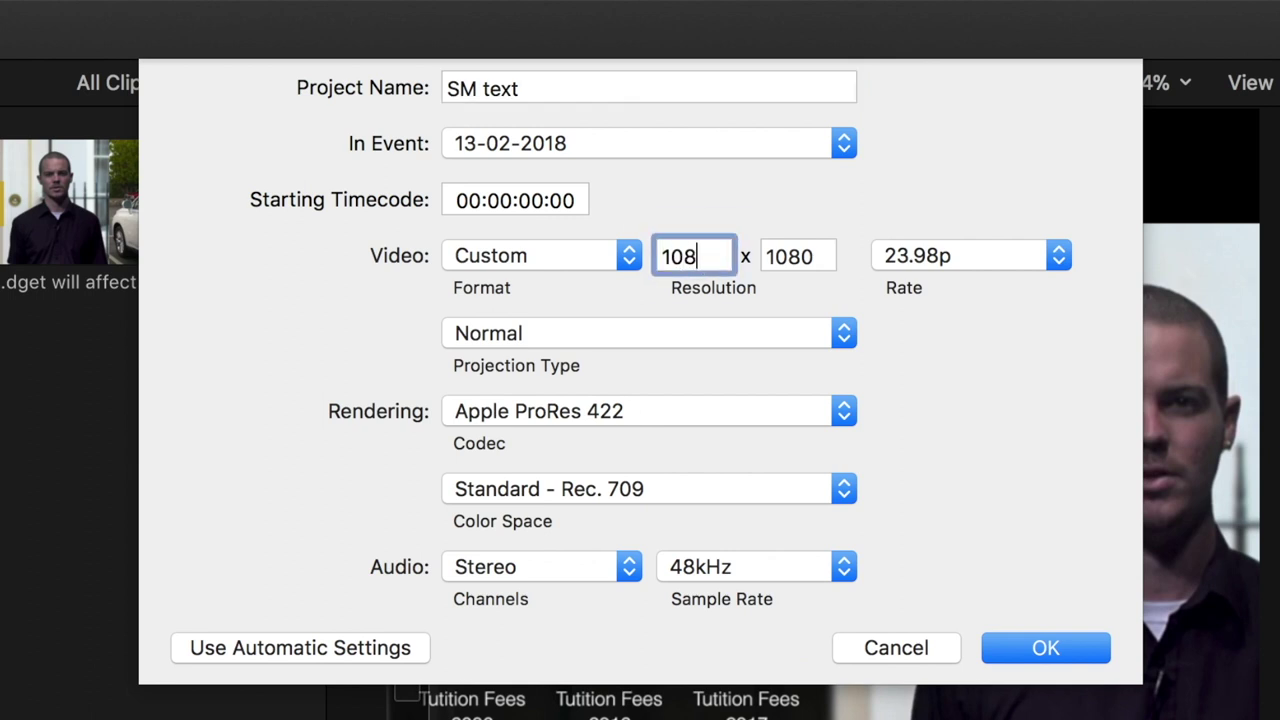
click(931, 255)
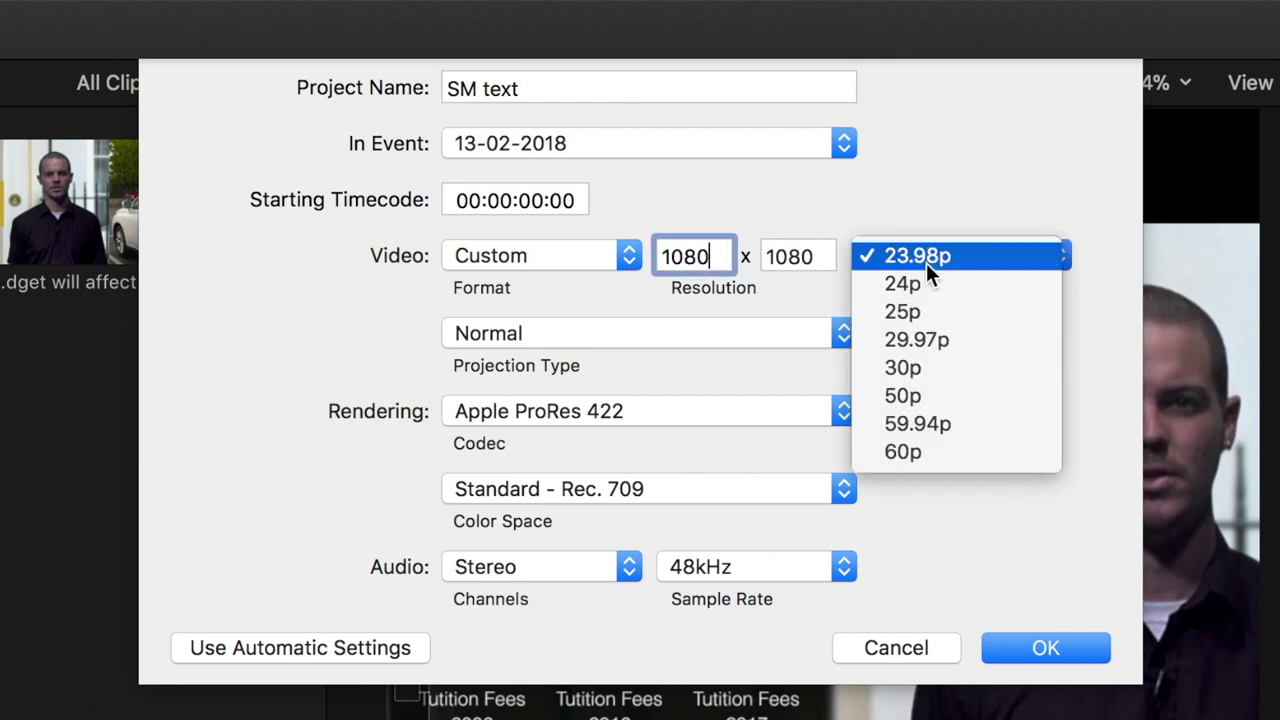
click(927, 316)
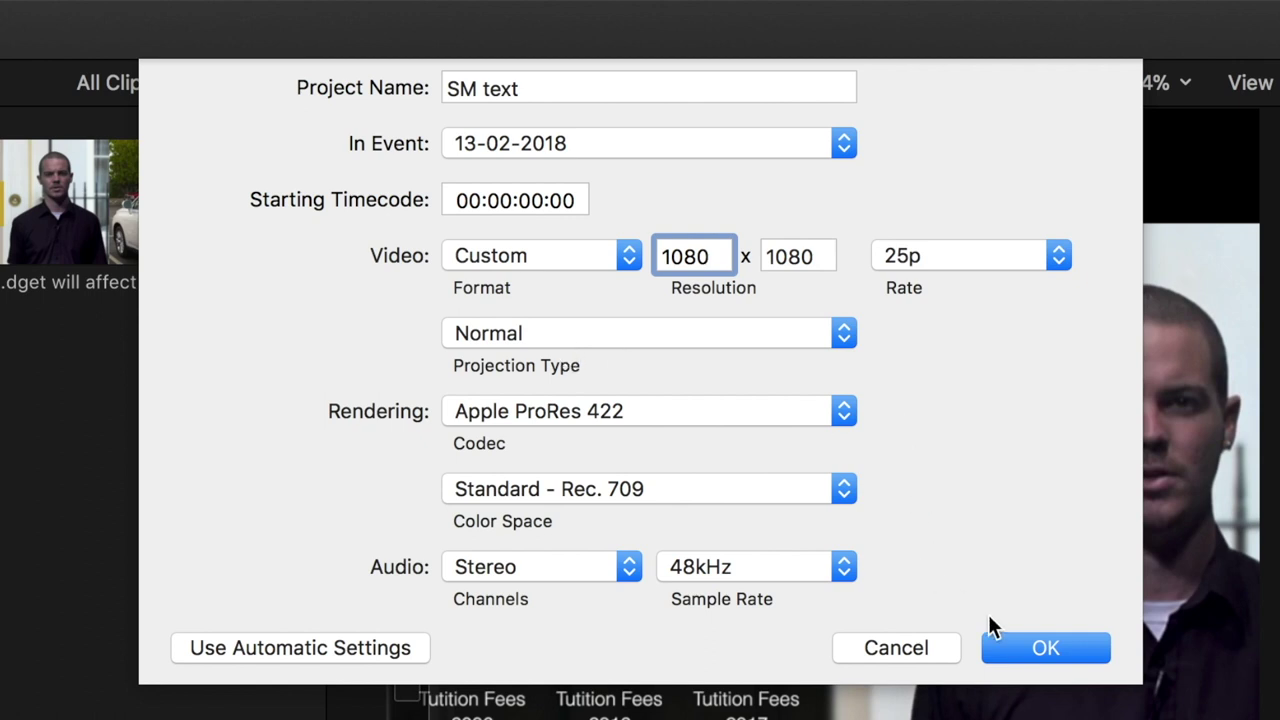
click(1013, 641)
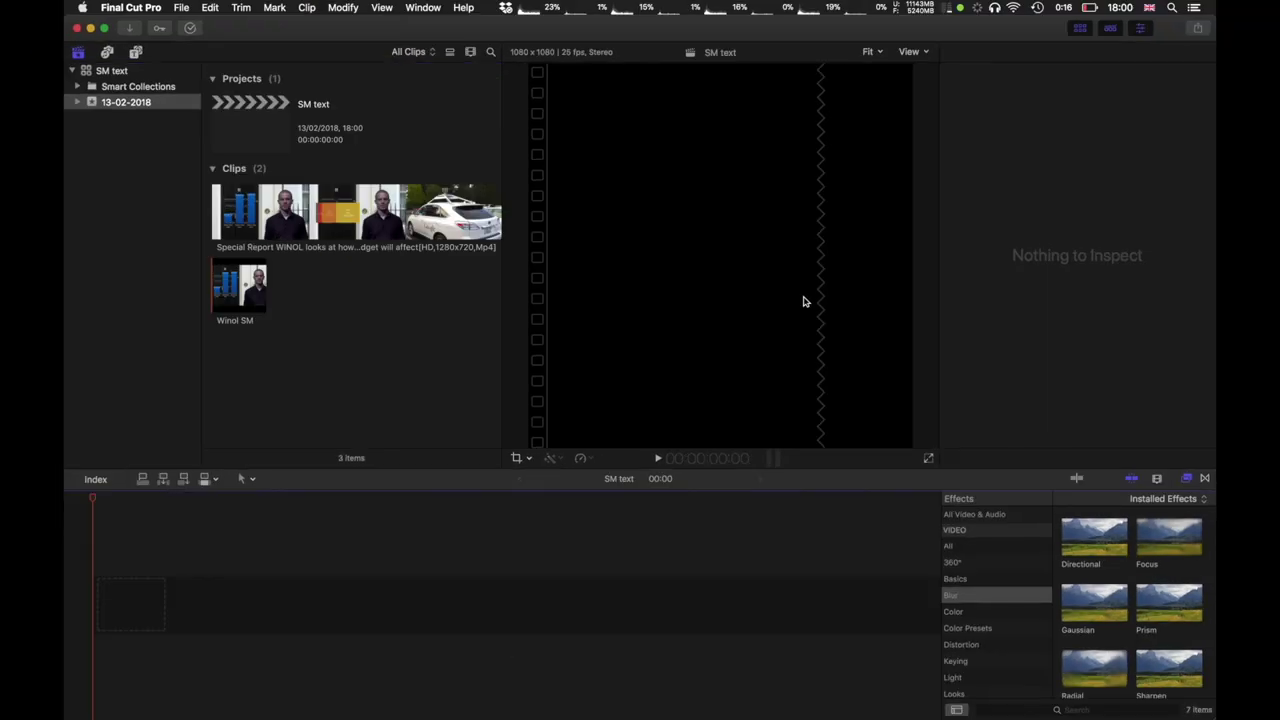
Place the Special Report clip at the start of the timeline and set its overall scale to 150%.
drag(356, 222, 174, 688)
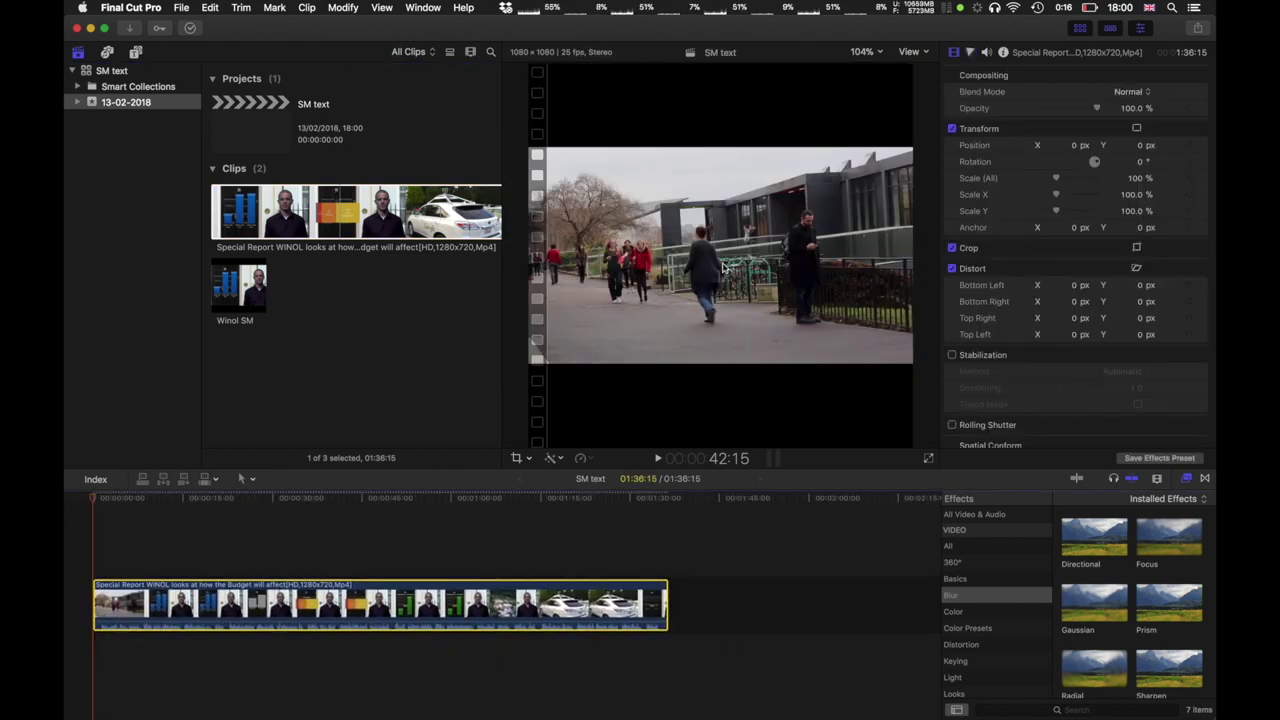
click(1133, 179)
text(150)
key(Return)
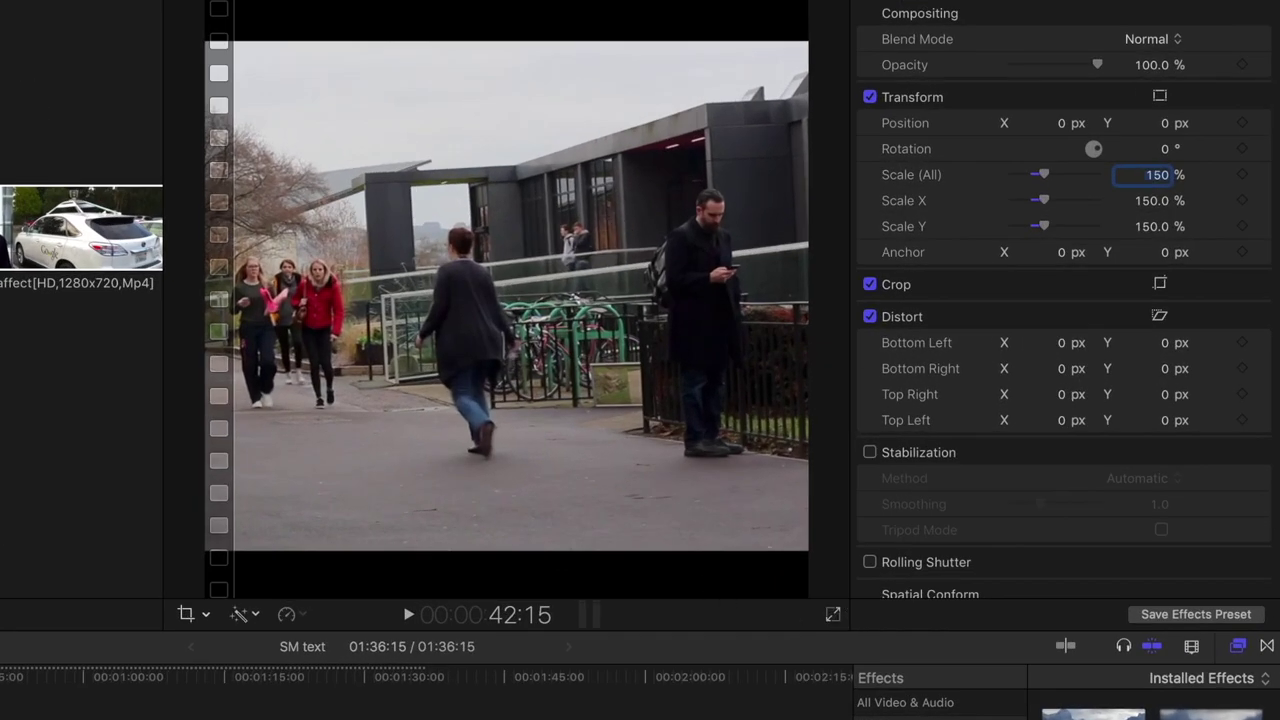
Set the viewer zoom to Fit and bring the clip's inspector back.
click(1166, 0)
click(1163, 0)
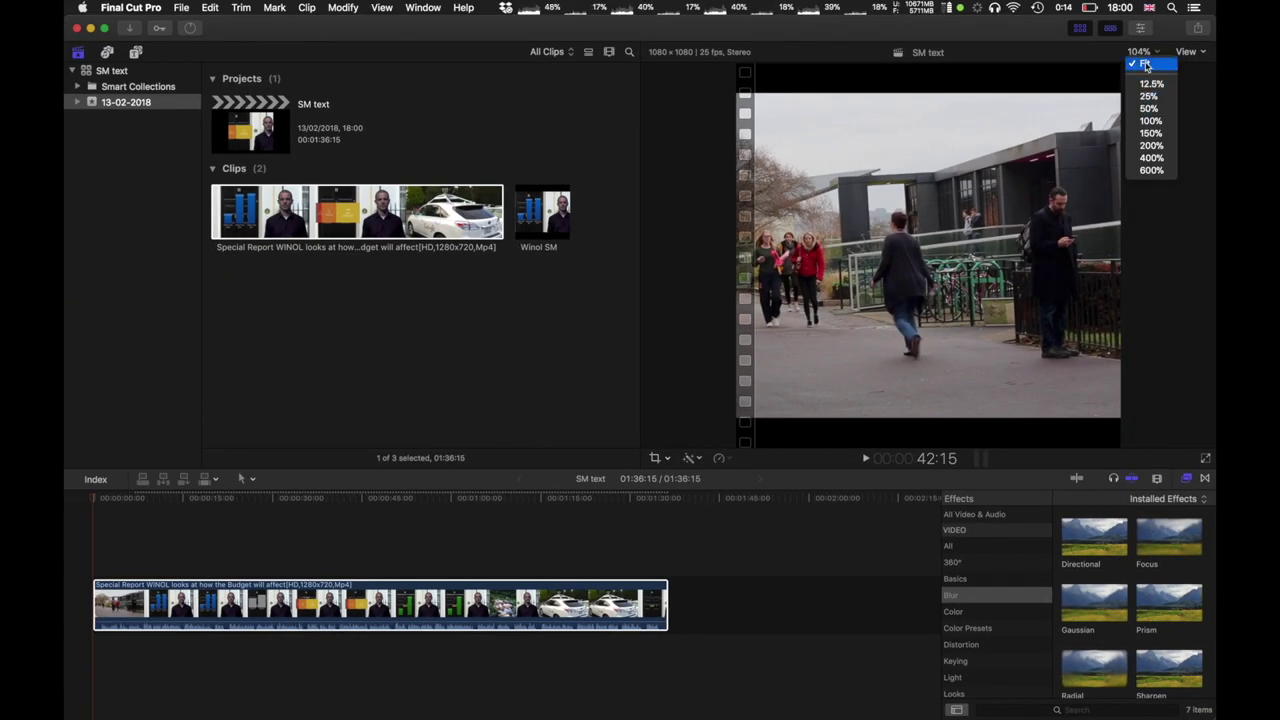
click(1145, 65)
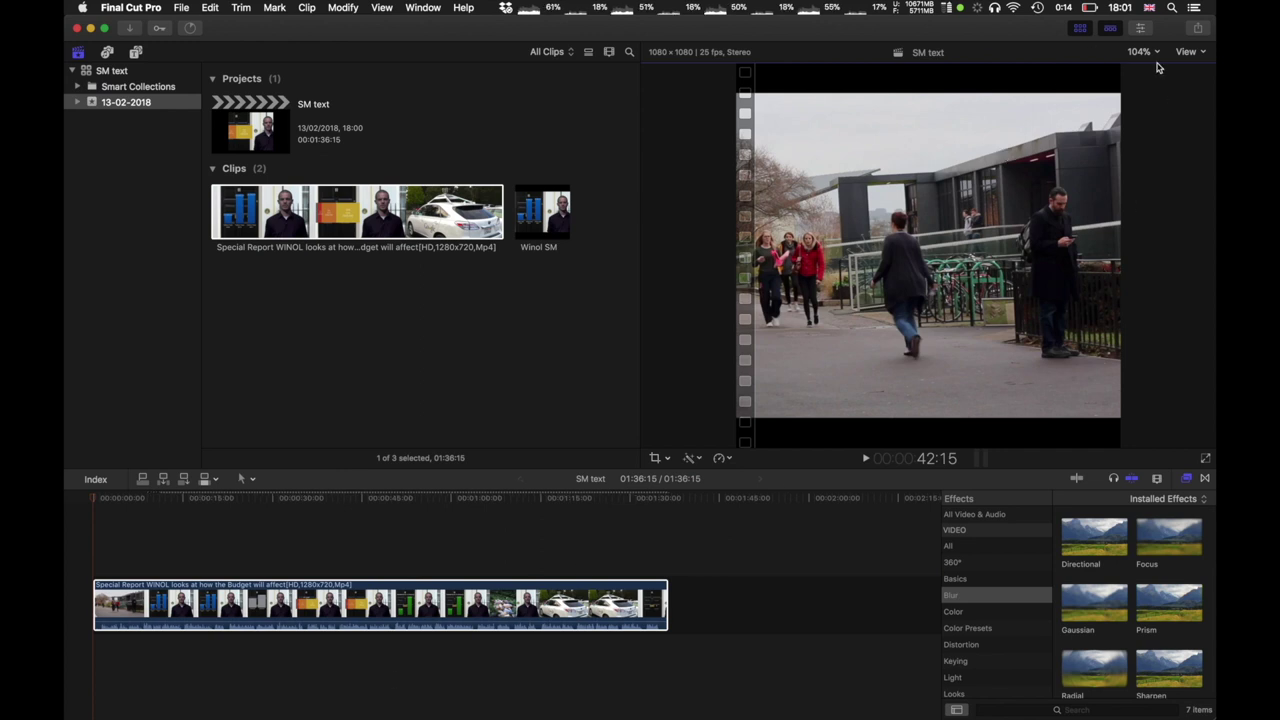
click(1143, 30)
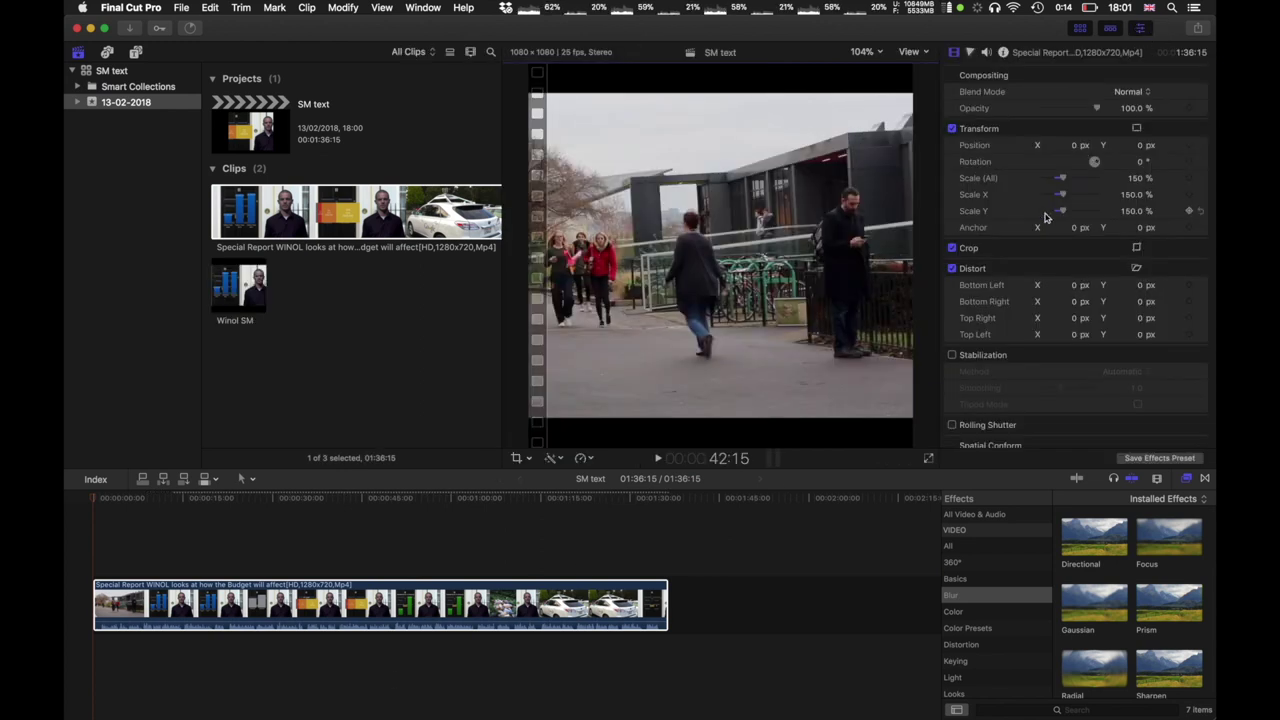
Enlarge the Special Report clip's overall scale to 175% to fill the square frame, and play back its opening.
drag(1062, 179, 1064, 181)
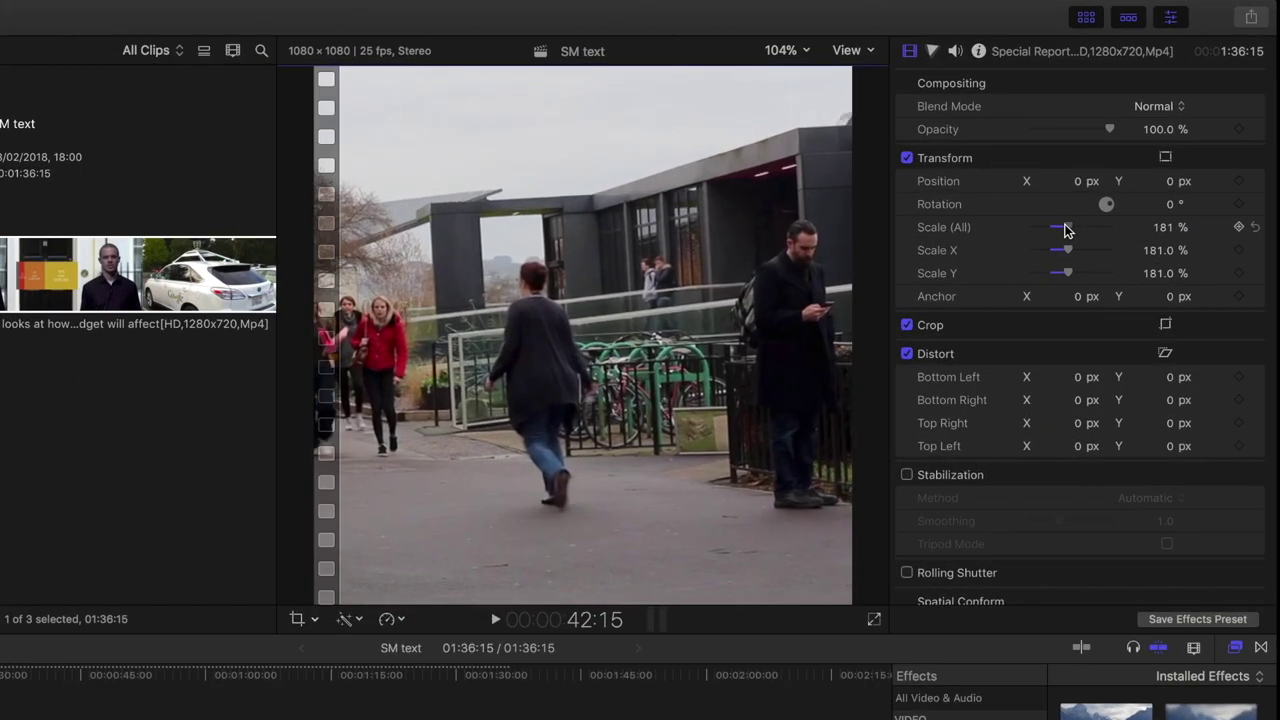
drag(1065, 229, 1065, 229)
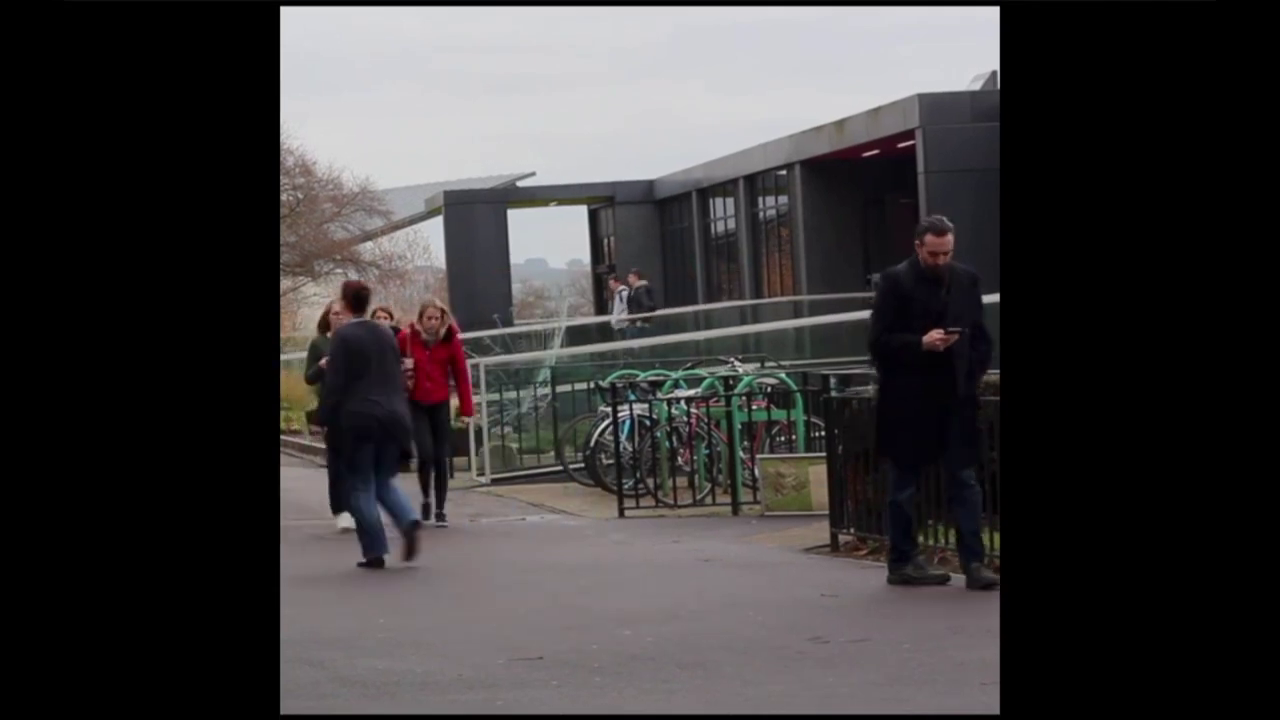
key(Escape)
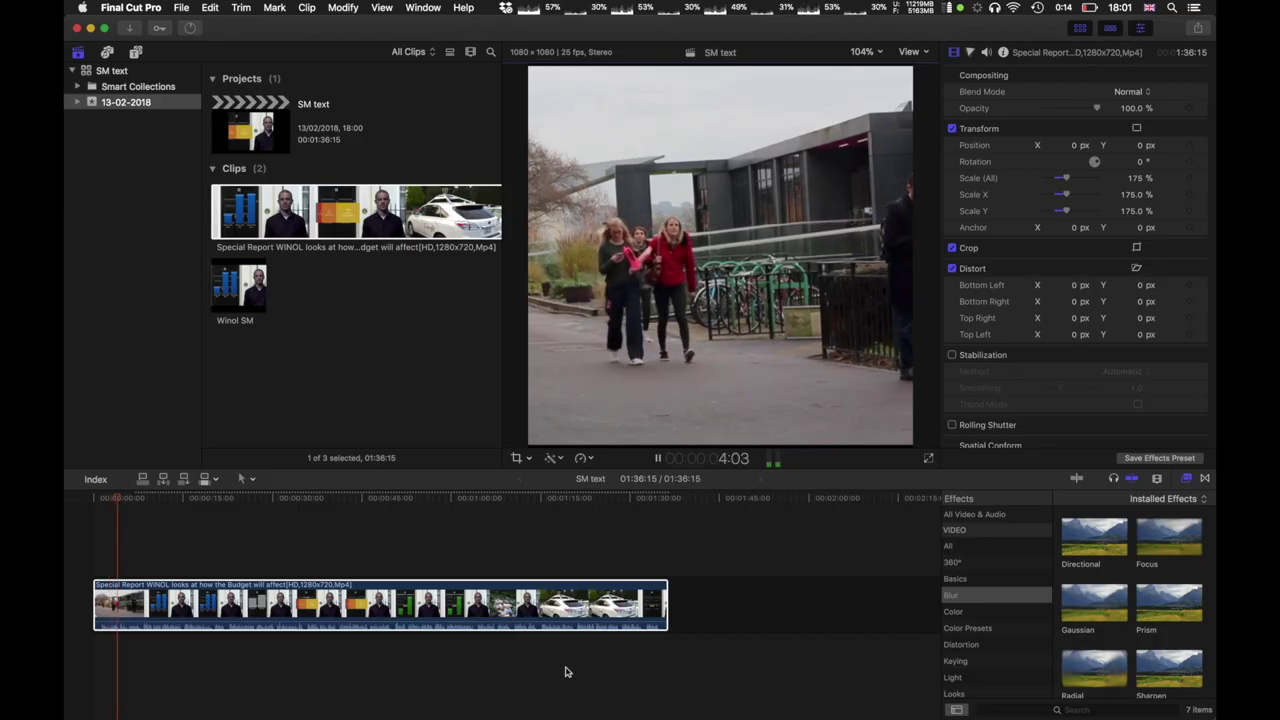
key(space)
Search the titles for "title" and place the Basic Title above the beginning of the Special Report clip.
key(super+alt+1)
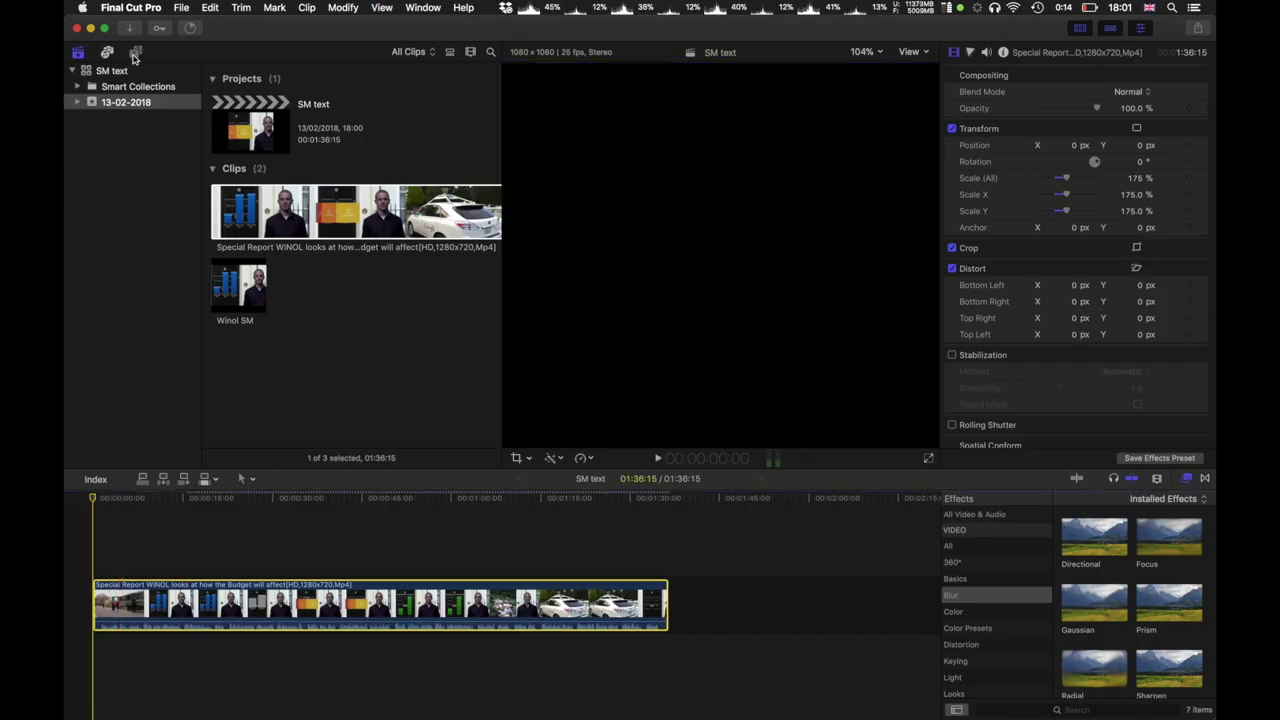
scroll(322, 375, down, 5)
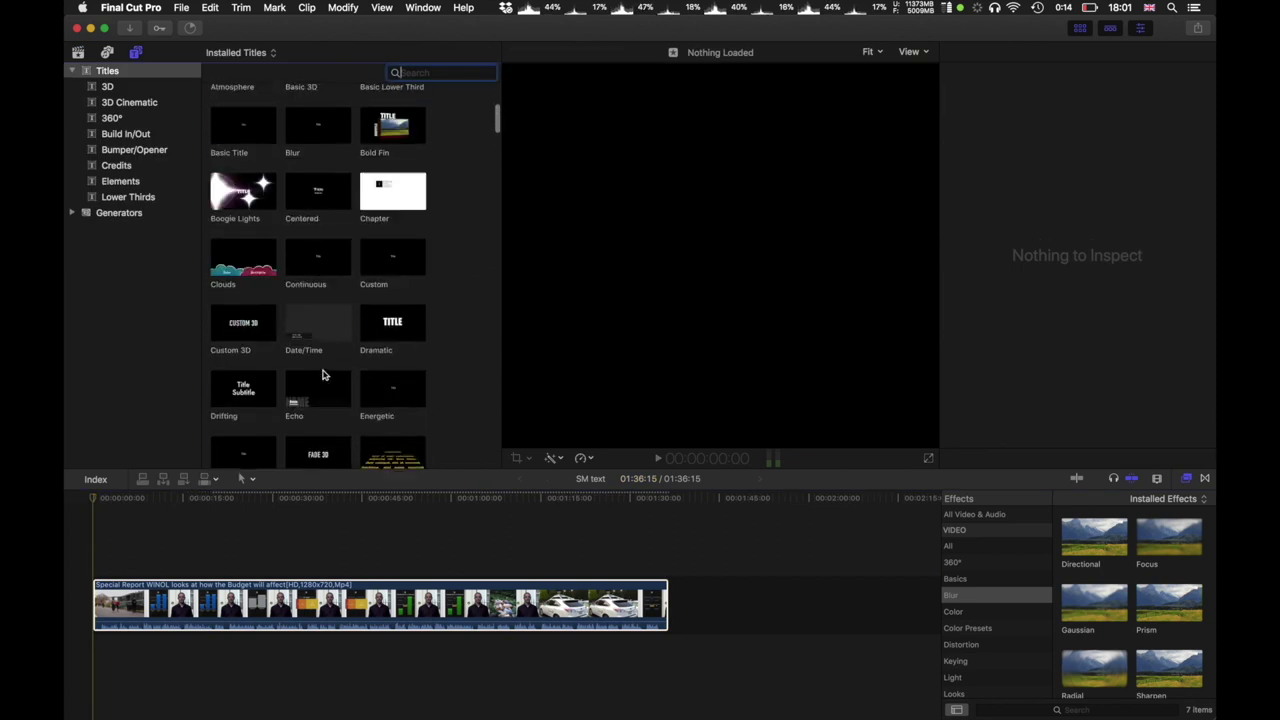
scroll(340, 250, up, 4)
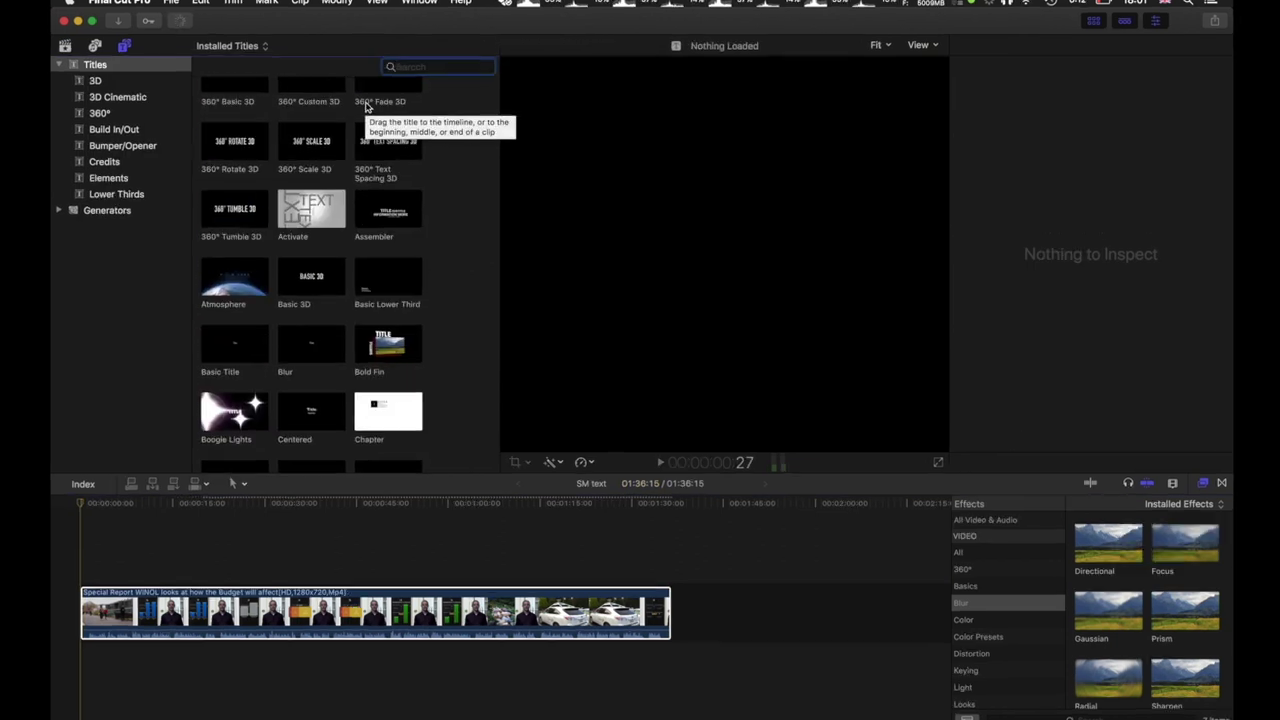
text(title)
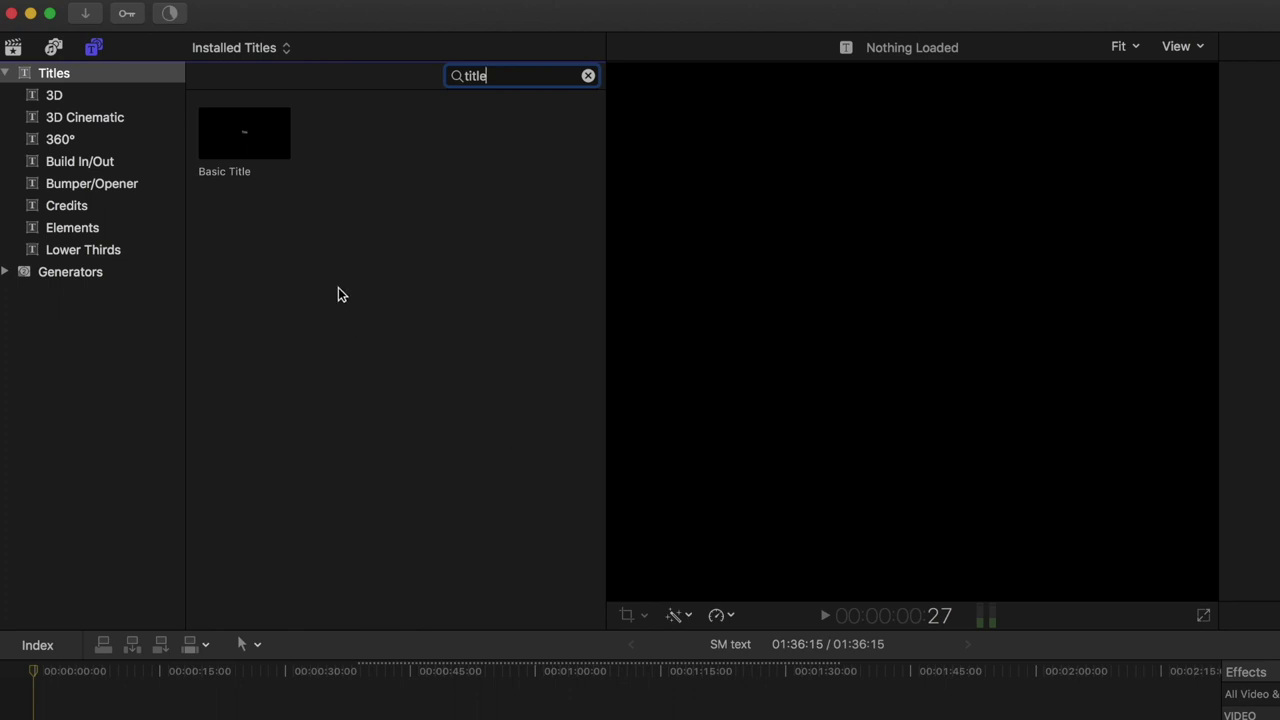
click(249, 152)
drag(247, 137, 78, 644)
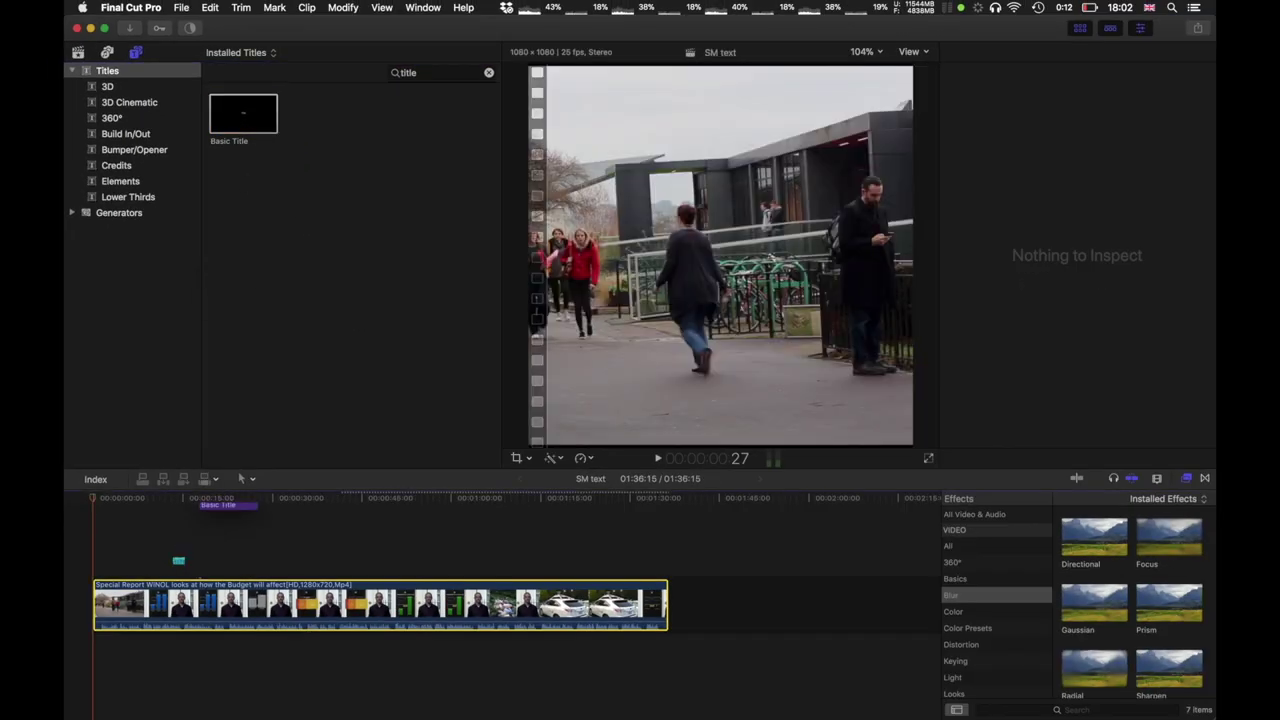
drag(97, 575, 104, 568)
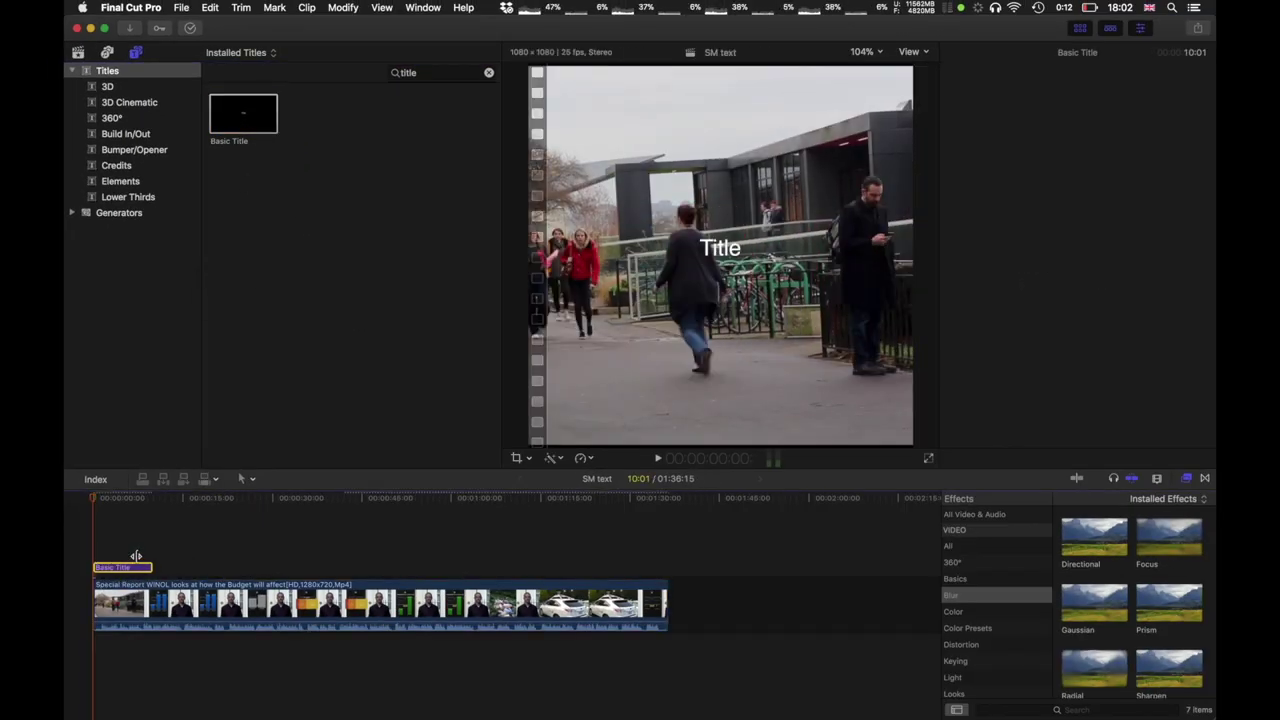
Set the Basic Title's font to Gill Sans.
click(1071, 232)
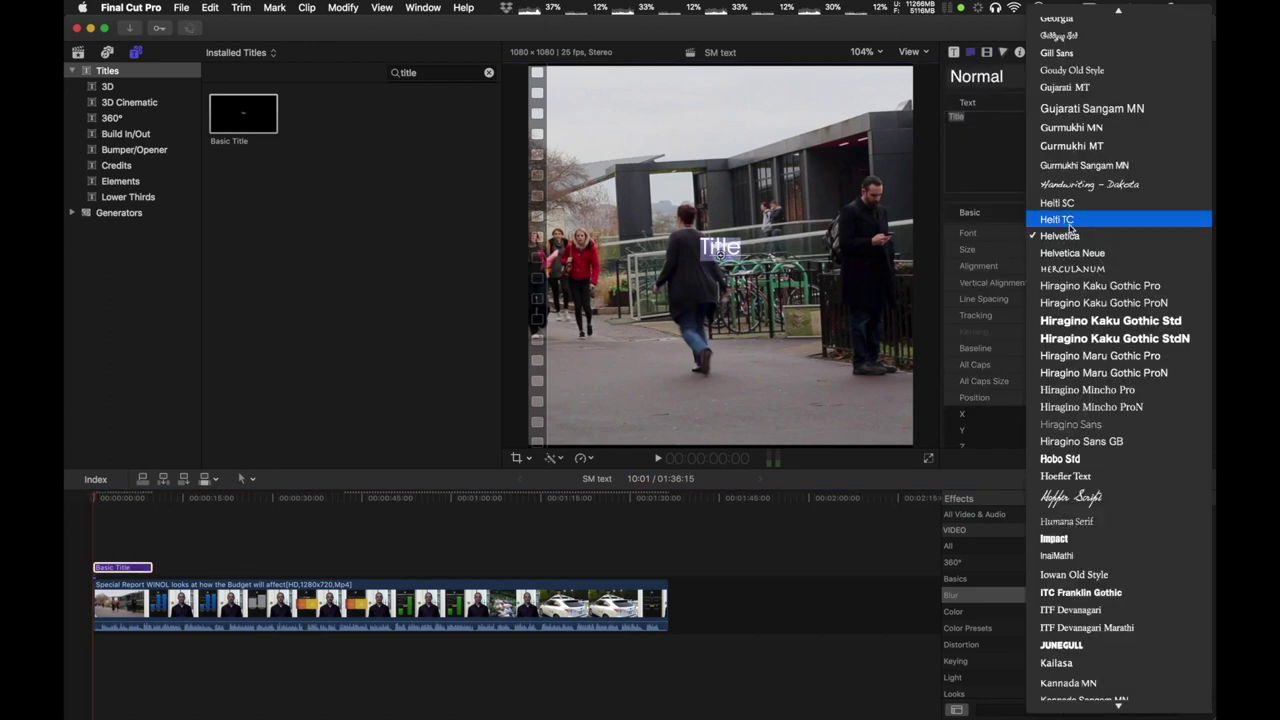
key(u)
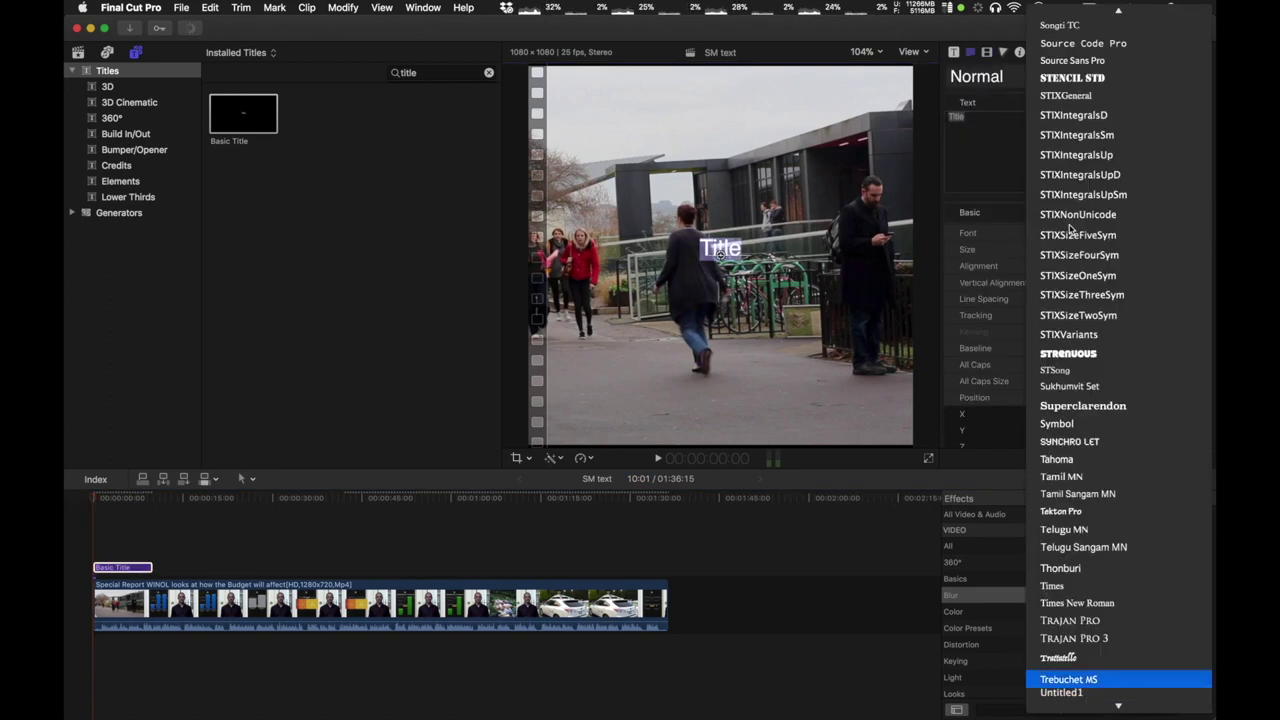
scroll(1109, 353, down, 5)
scroll(1109, 353, up, 20)
scroll(1109, 353, up, 10)
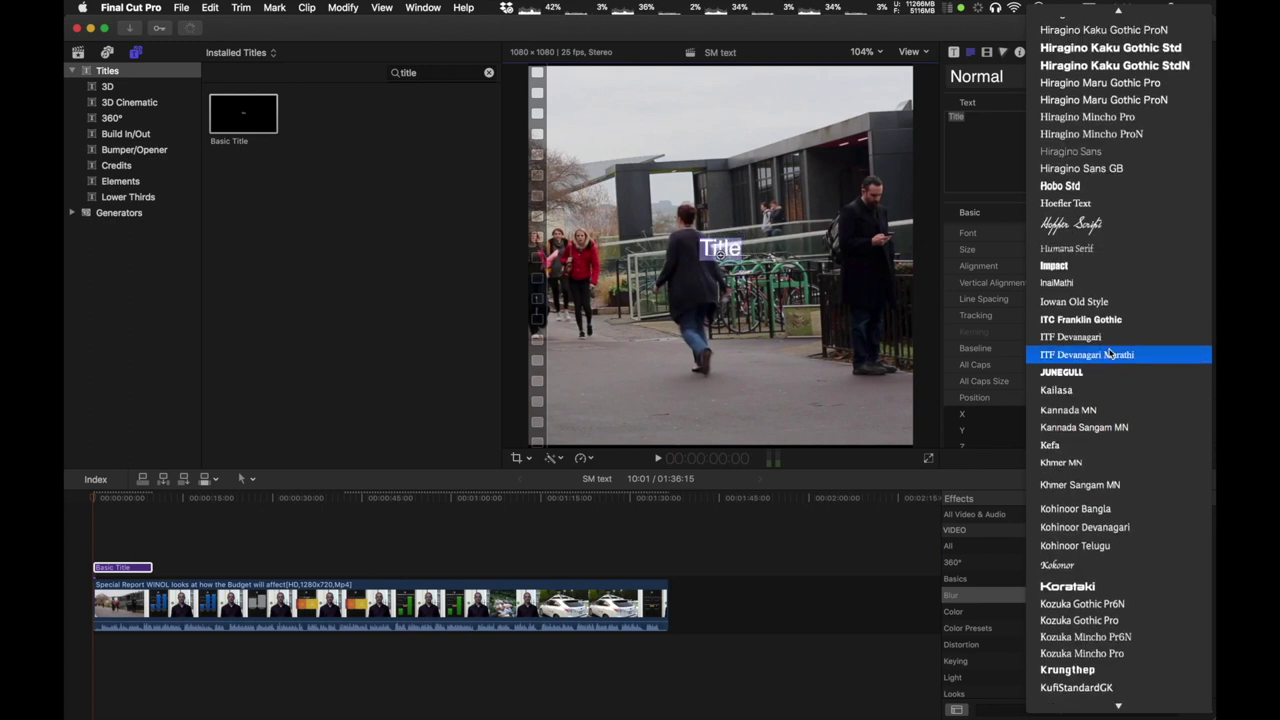
scroll(1109, 353, up, 2)
scroll(1109, 353, down, 8)
click(1099, 108)
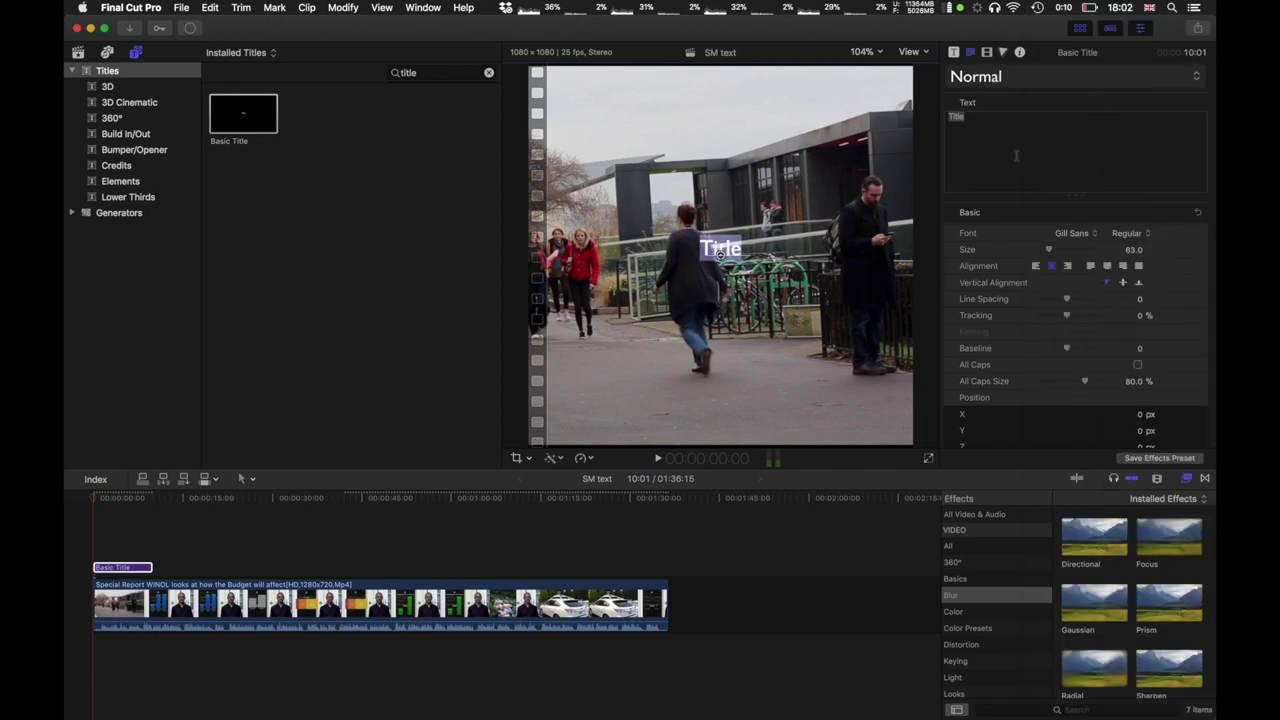
Replace the title's placeholder text with "The university of Winchester".
text(Win)
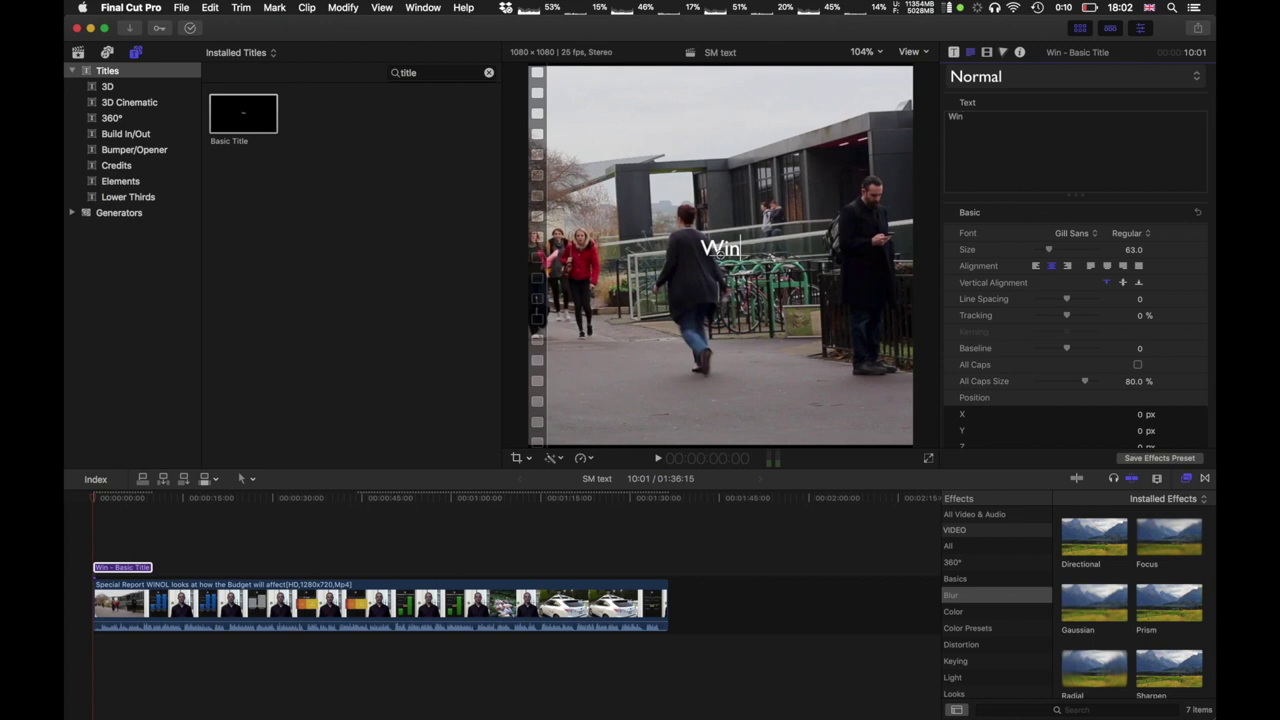
key(BackSpace)
key(BackSpace)
key(BackSpace)
text(The )
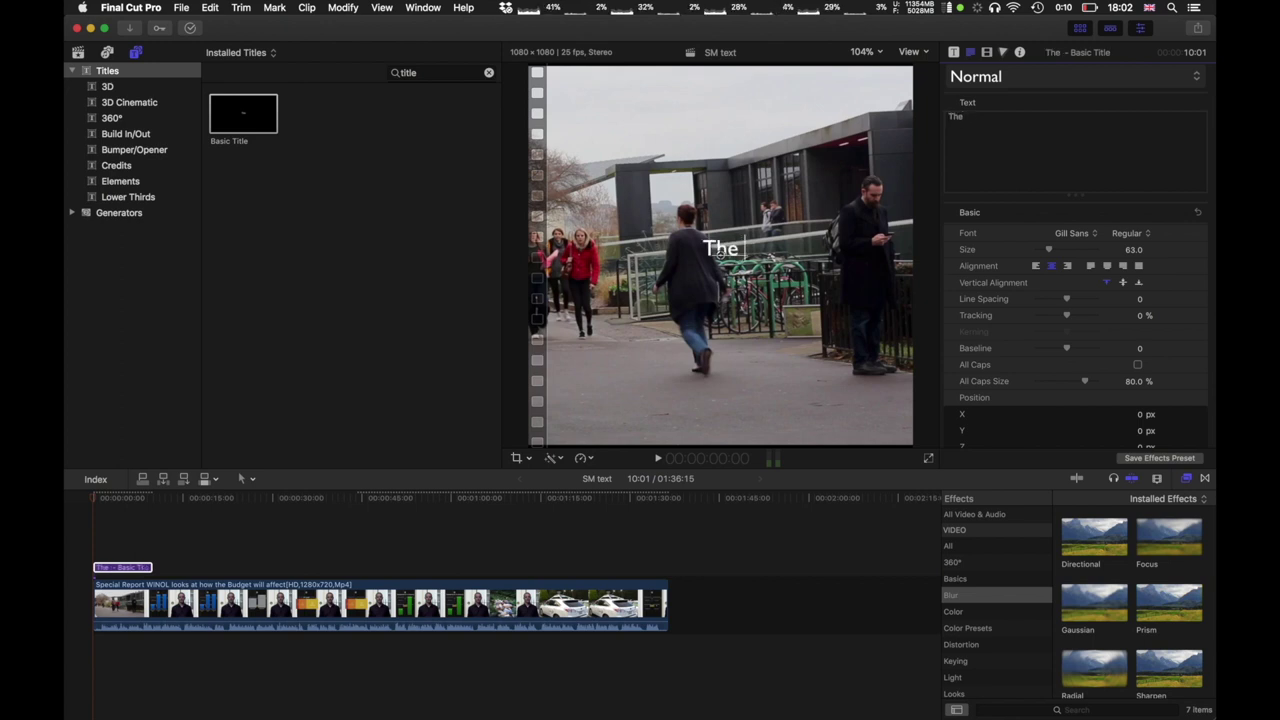
text(university fo)
key(BackSpace)
key(BackSpace)
text(of Winchester )
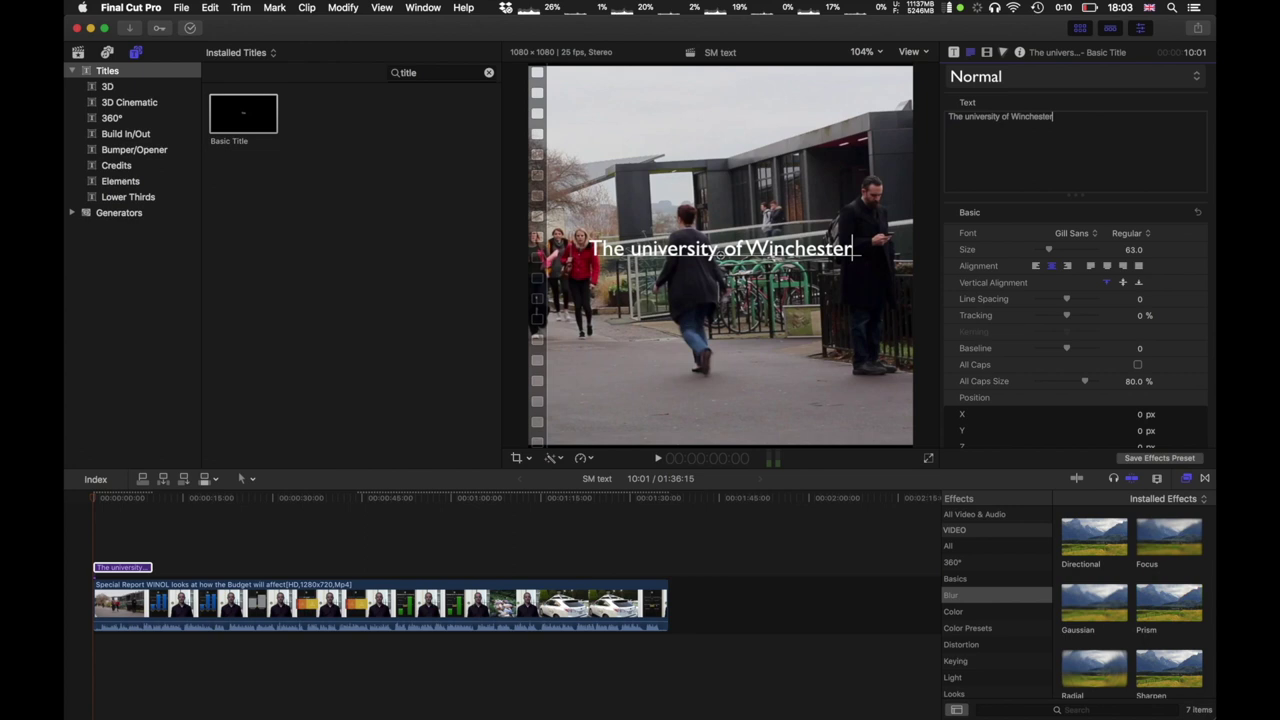
Add a second line to the title text reading "Is preparing itself".
text(Is preparing itself for t)
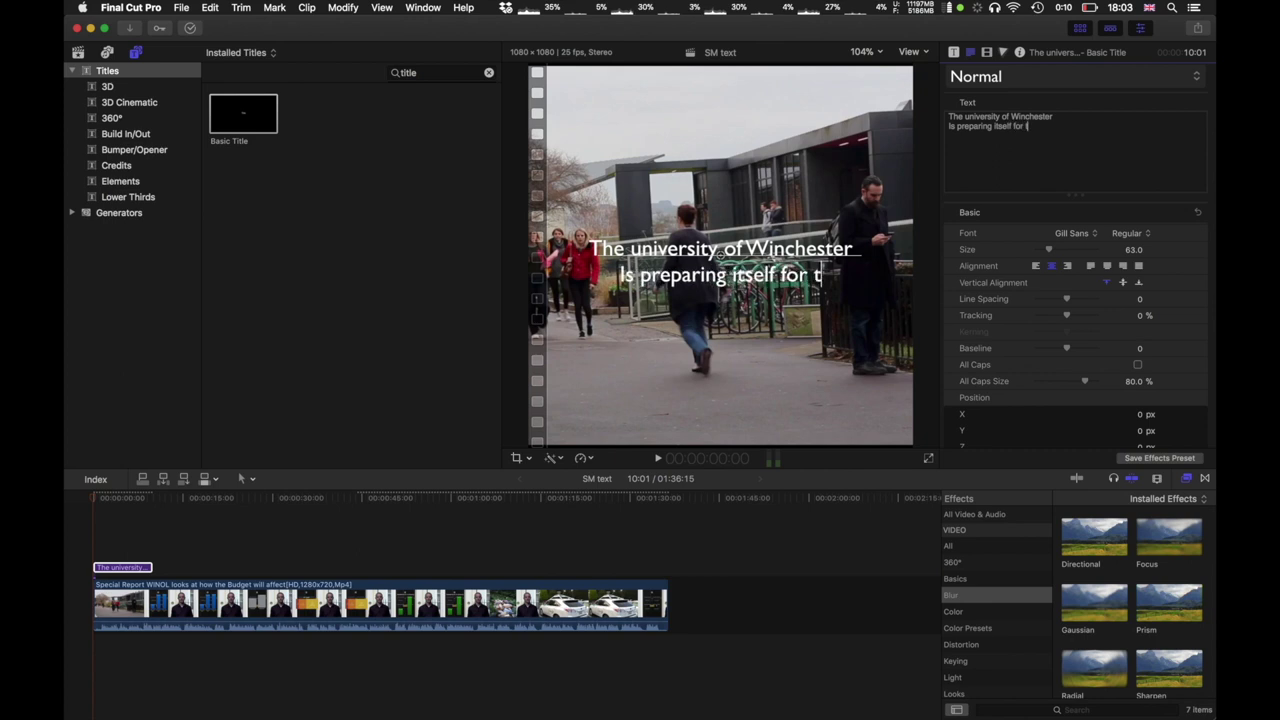
text(he)
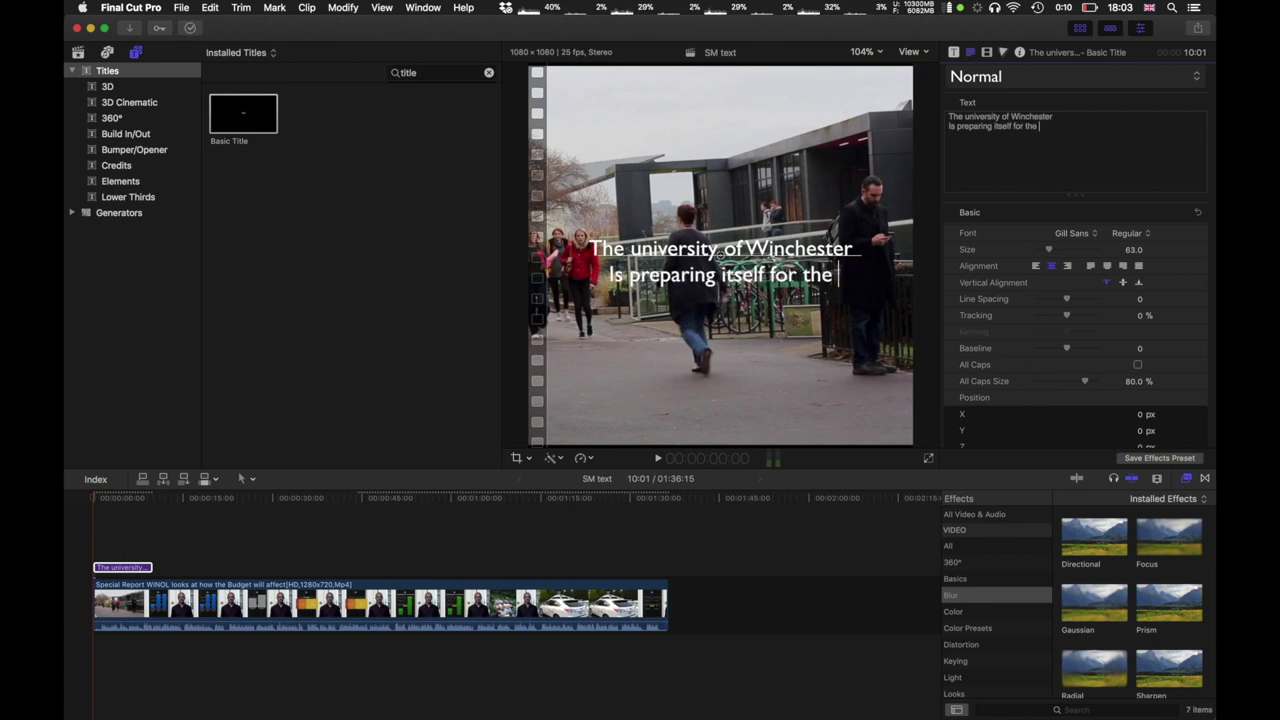
key(BackSpace)
key(BackSpace)
key(BackSpace)
key(BackSpace)
key(BackSpace)
key(BackSpace)
key(BackSpace)
key(BackSpace)
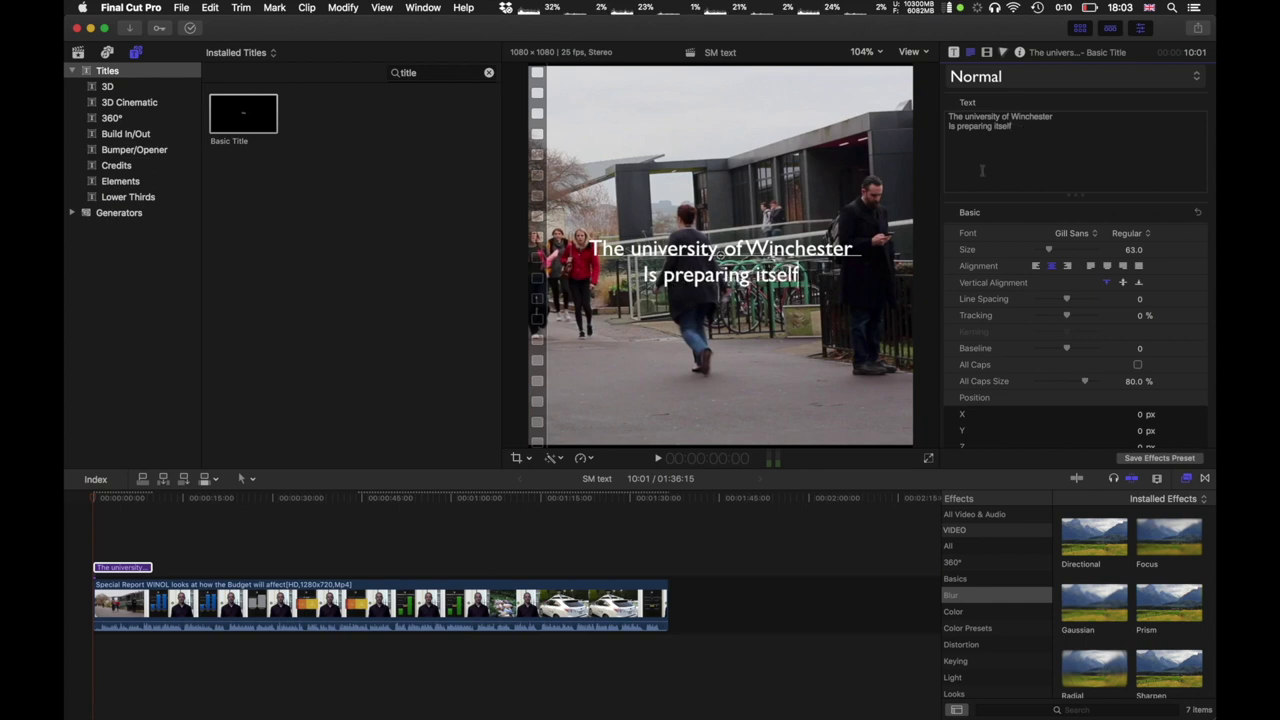
Left-align both title lines and move them to the frame's lower left, at about X -364 px and Y -363 px.
key(super+a)
click(1035, 265)
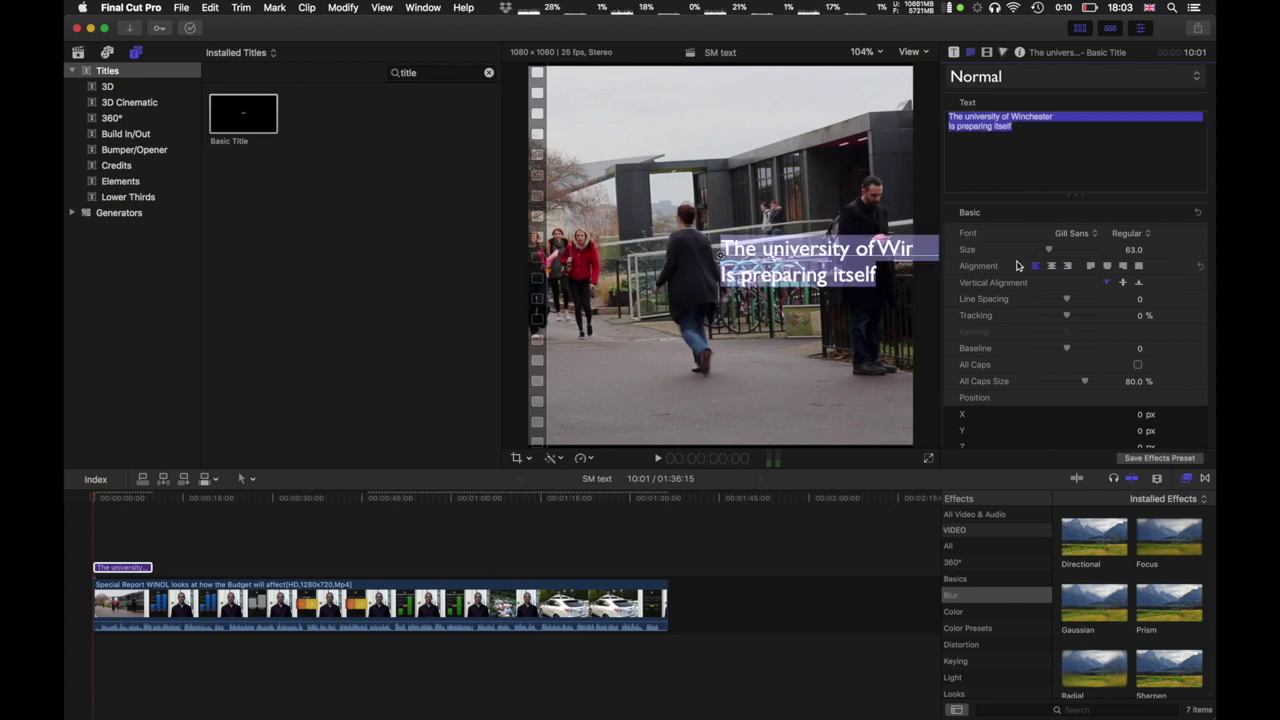
drag(720, 255, 590, 384)
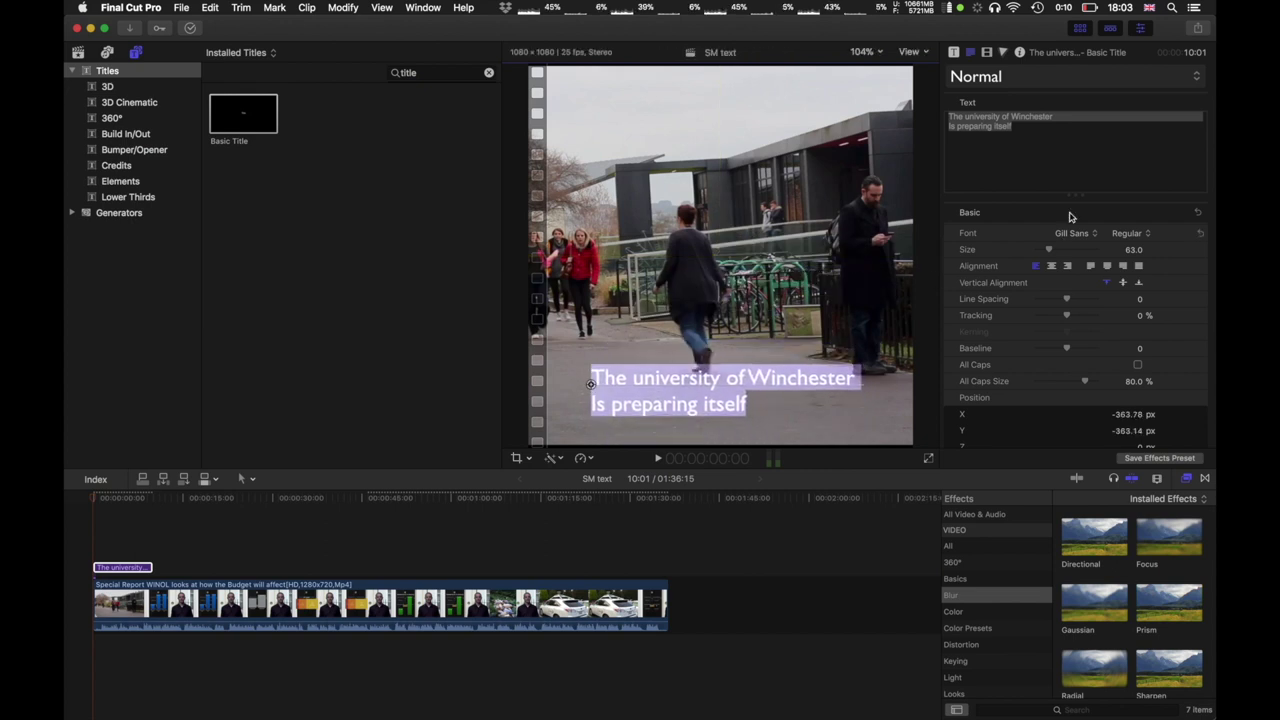
Set the title's font size to 80 and shift it to about X -447 px and Y -359 px.
click(1134, 250)
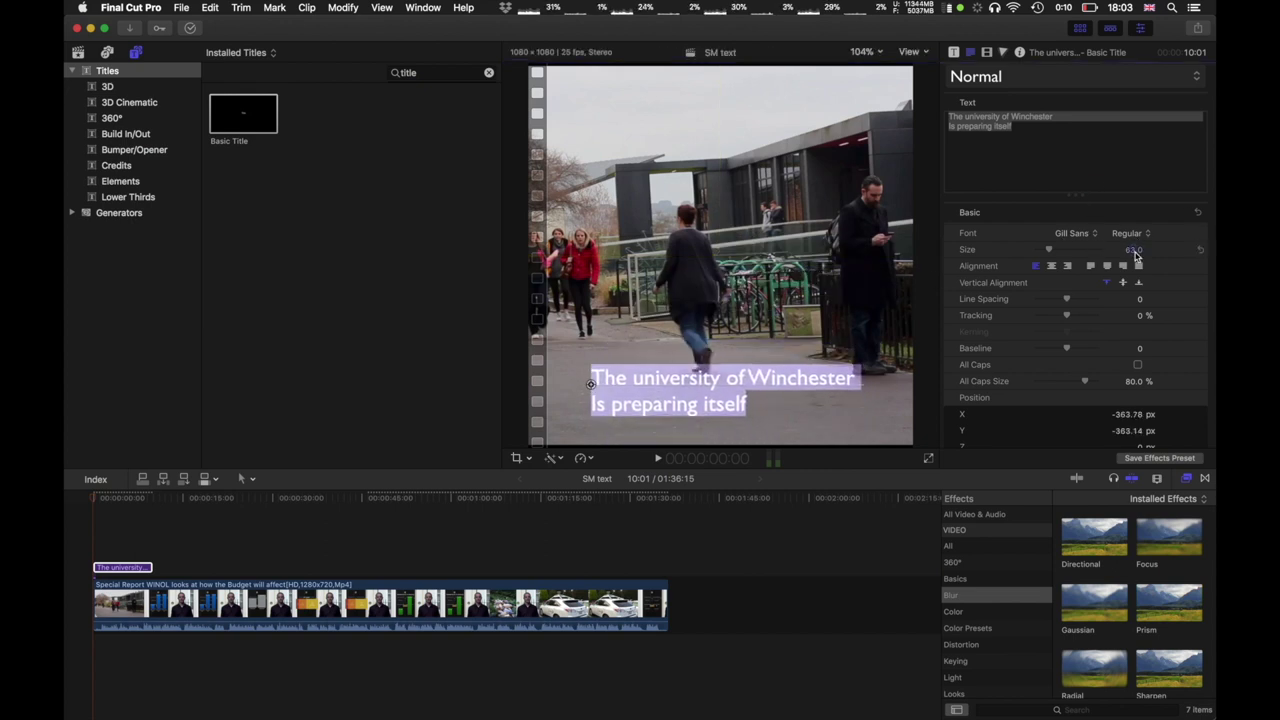
double_click(1133, 251)
key(Return)
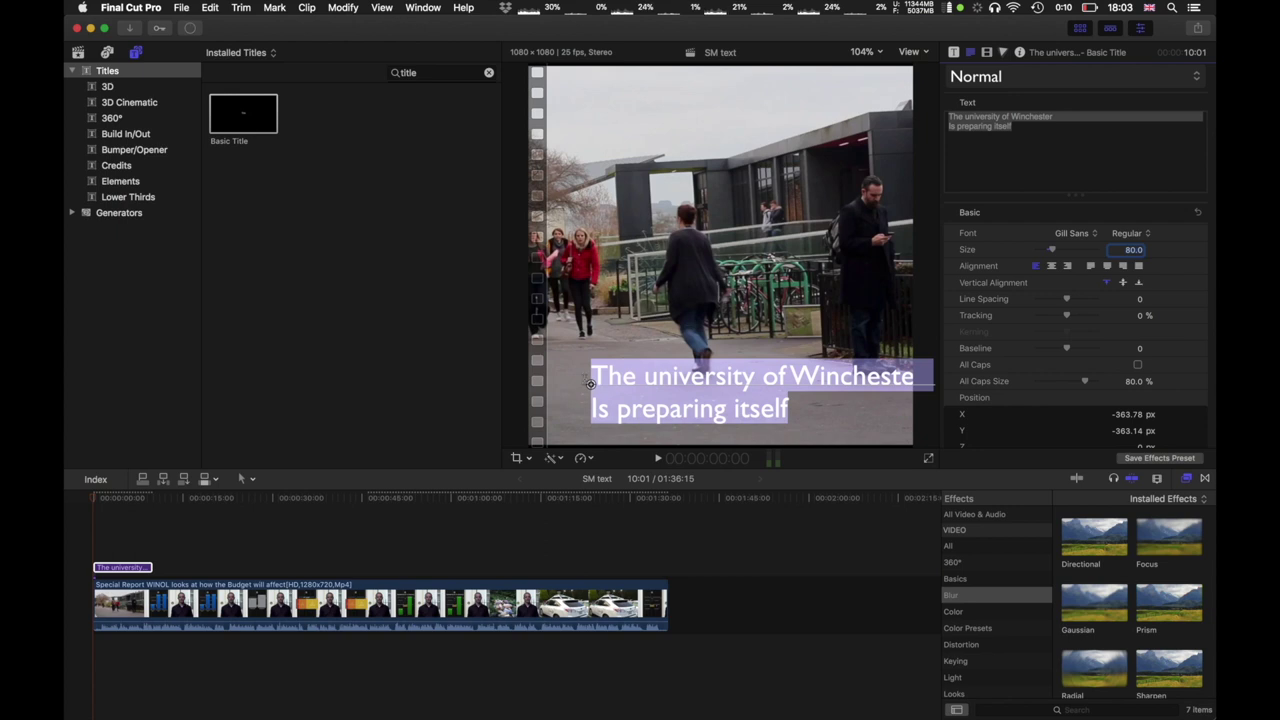
drag(590, 381, 560, 384)
Extend the title's second line to read "Is preparing itself for".
double_click(721, 408)
key(Right)
text(for)
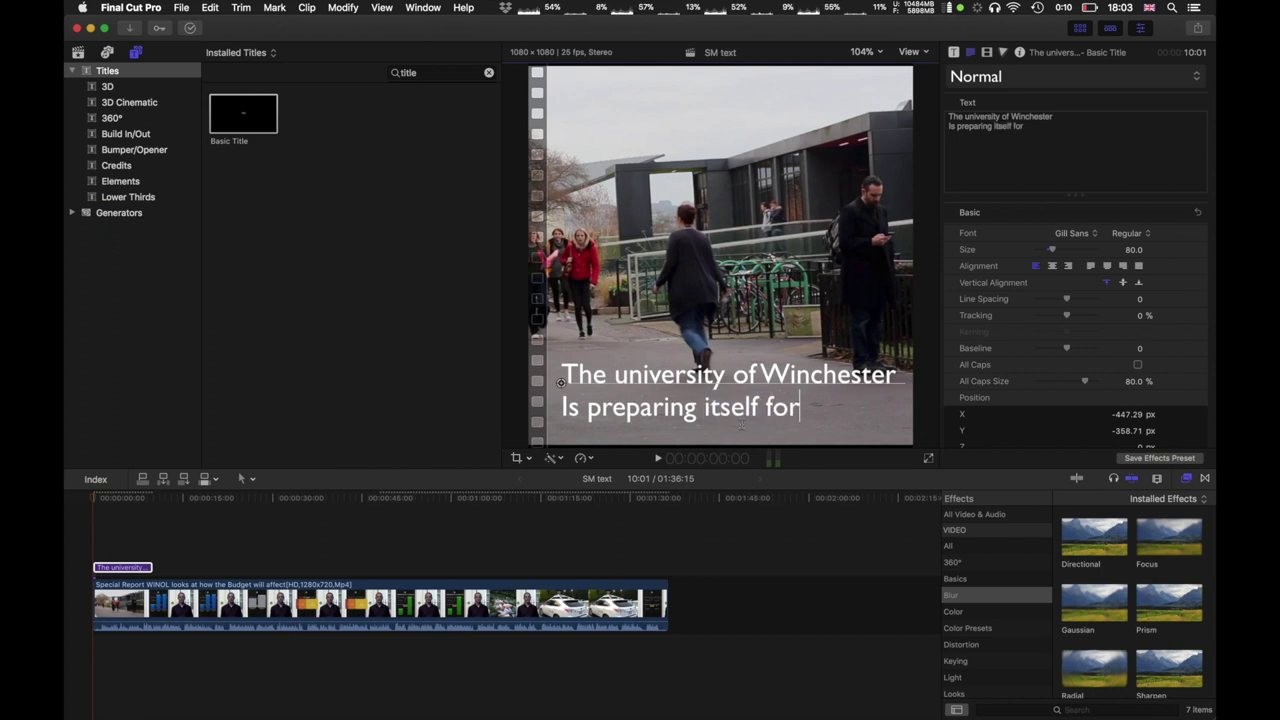
Enter "a long winter chill......" as the other title's text, placed on its second line.
text(long winter)
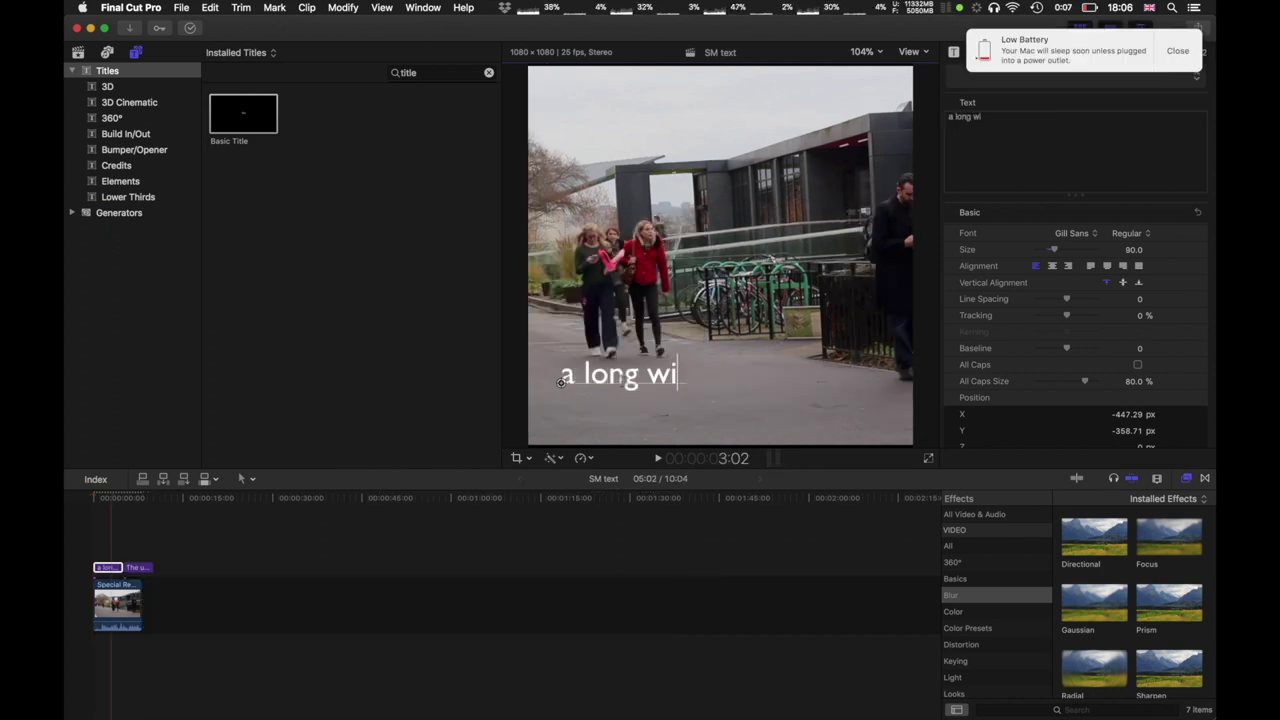
click(561, 381)
key(Return)
key(alt+Right)
key(alt+Right)
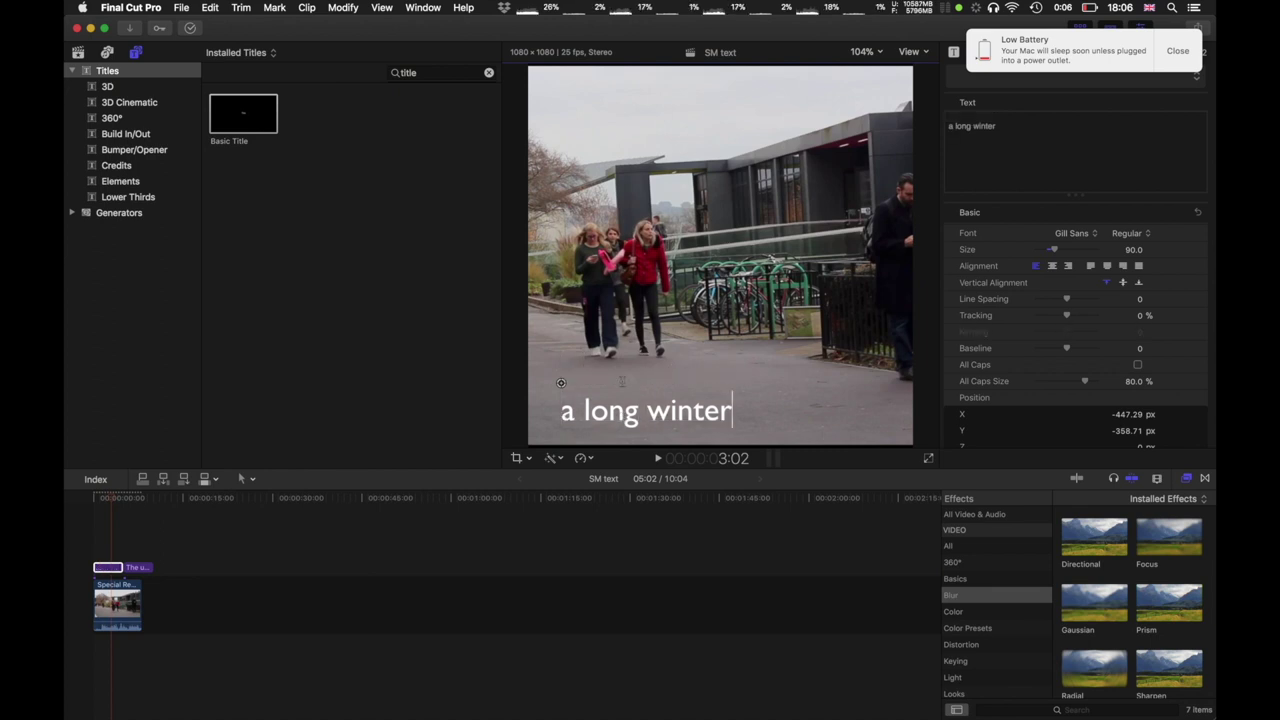
text(chill.....)
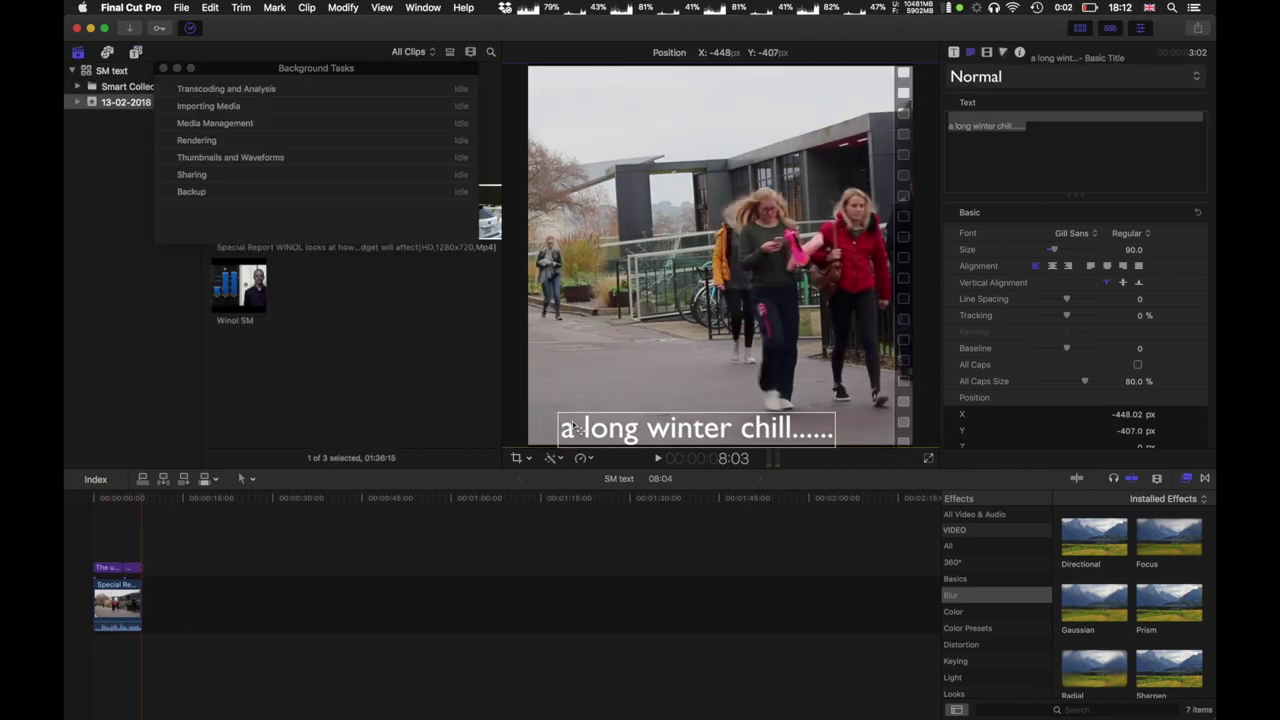
Move both titles into the frame's lower-left corner, at X -532 px and Y -407 px.
drag(577, 430, 551, 430)
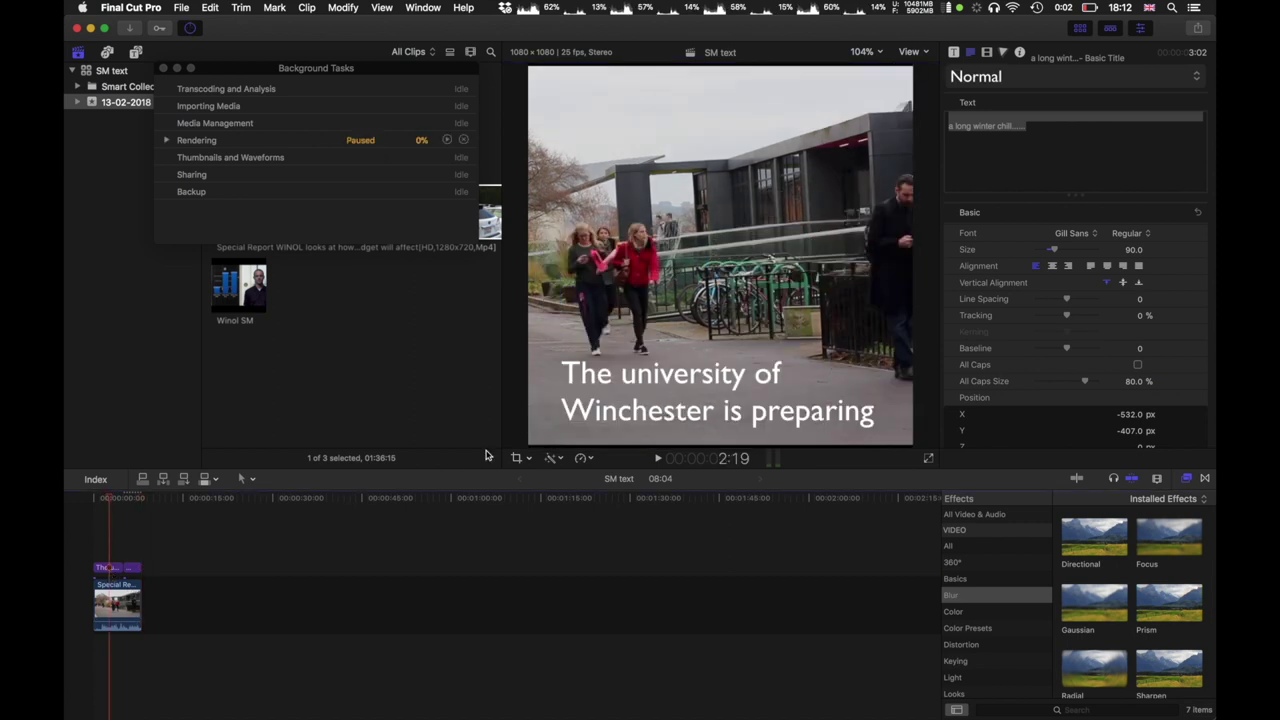
click(630, 410)
drag(607, 405, 582, 426)
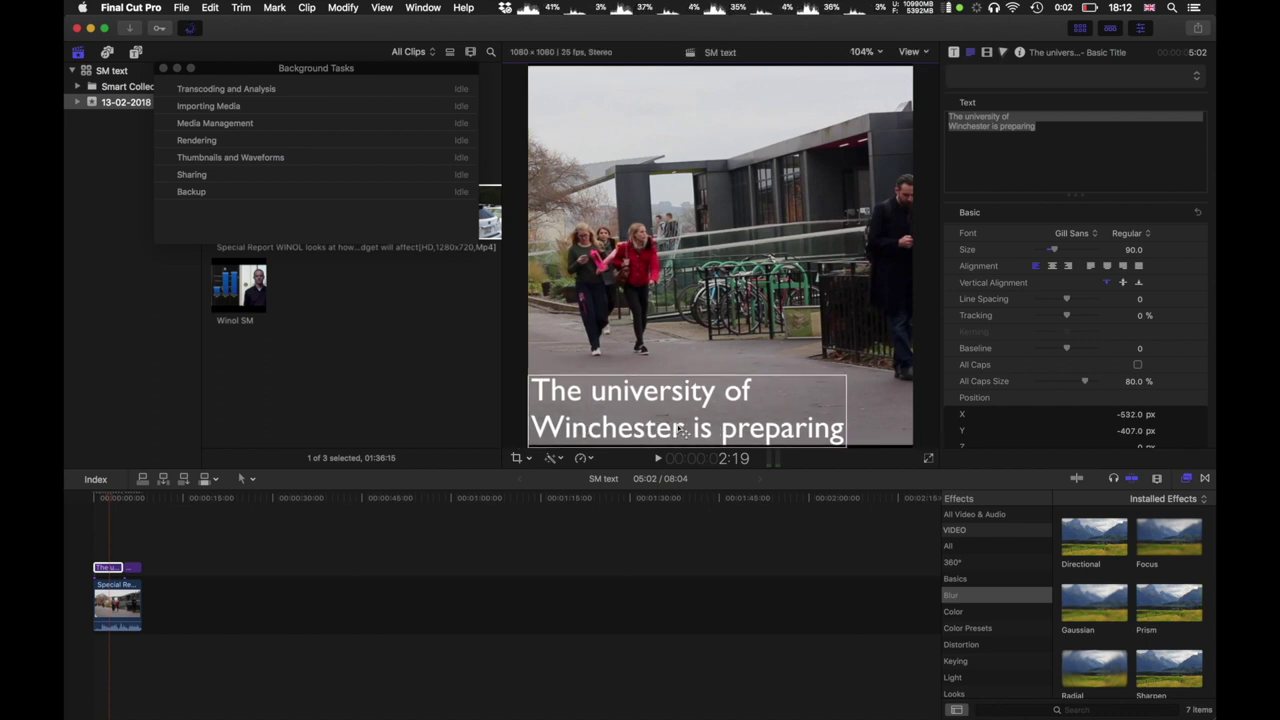
Rewrite the first title as "The university of Winchester" on line one and "is preparing for" on line two.
double_click(764, 428)
click(764, 428)
key(Right)
key(Right)
key(Right)
key(Right)
key(Right)
text(for)
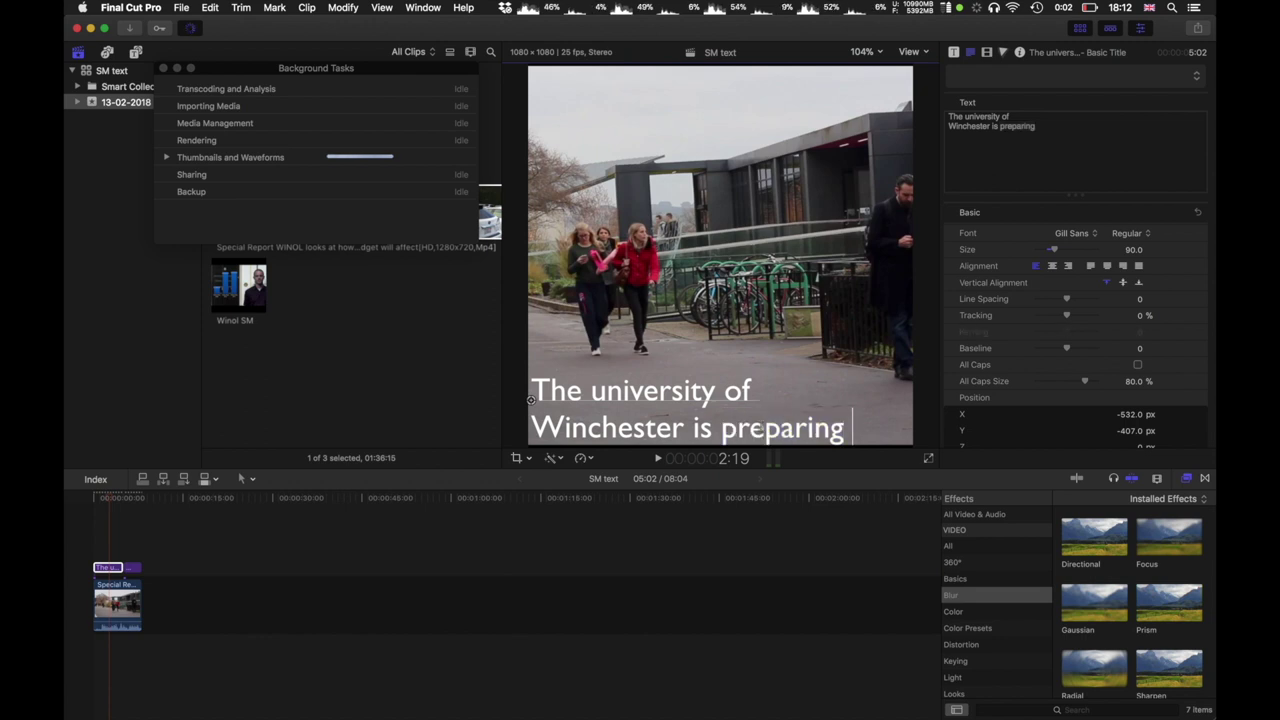
key(Delete)
key(Right)
key(Right)
key(Right)
key(Right)
key(Right)
key(Right)
key(Right)
key(Right)
key(Right)
key(Right)
key(Escape)
Step between the two title clips to compare their text placement in the frame.
key(Down)
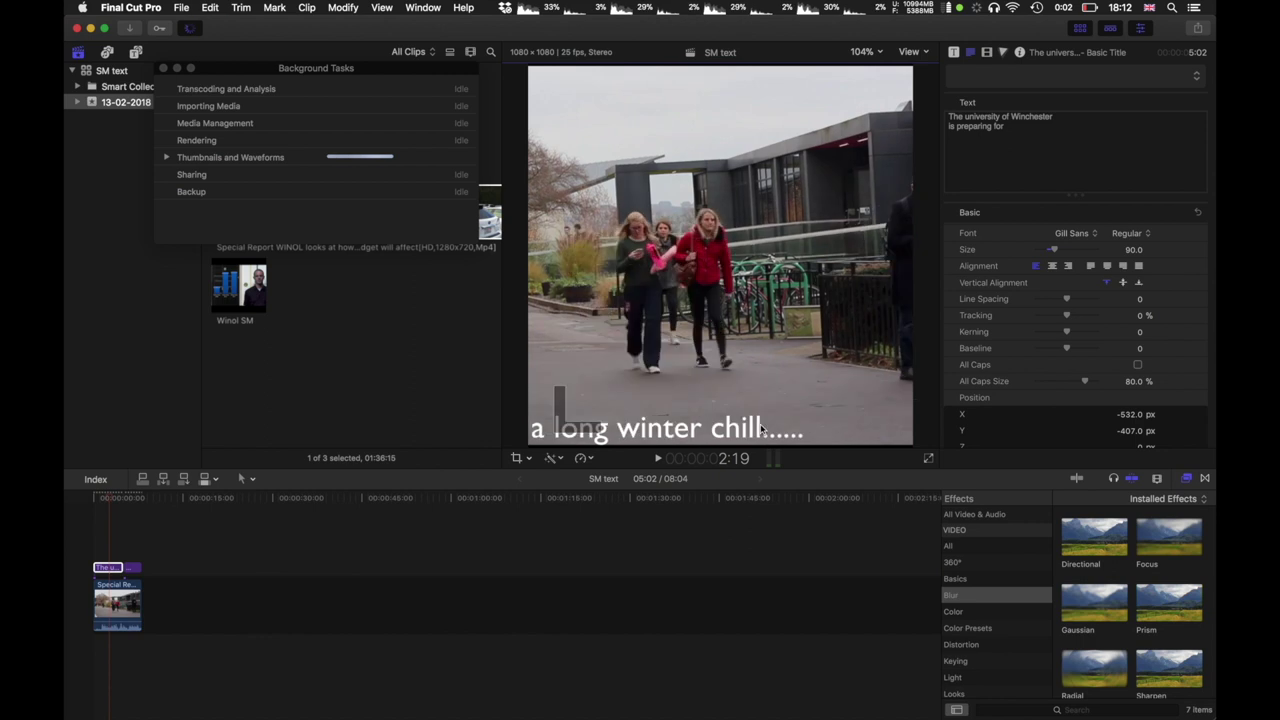
key(Up)
key(Down)
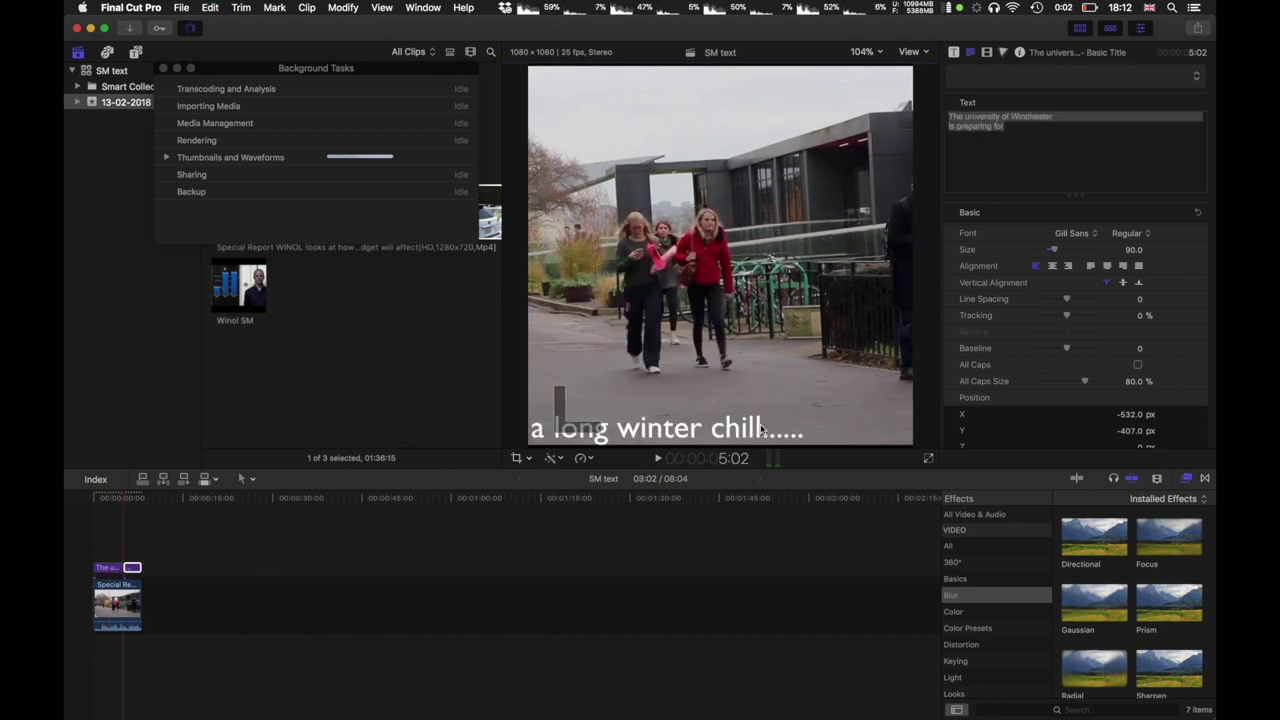
click(114, 566)
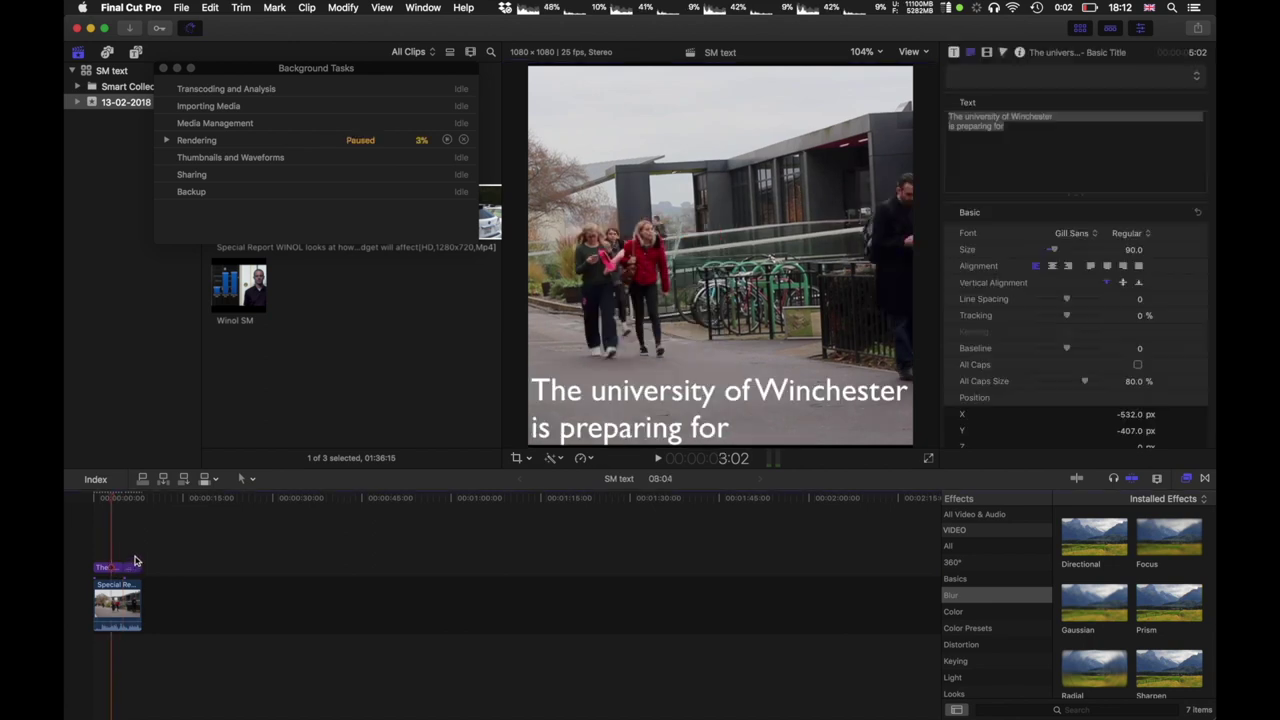
Select the word "long" in the "a long winter chill......" title and open its Face color for editing.
click(660, 436)
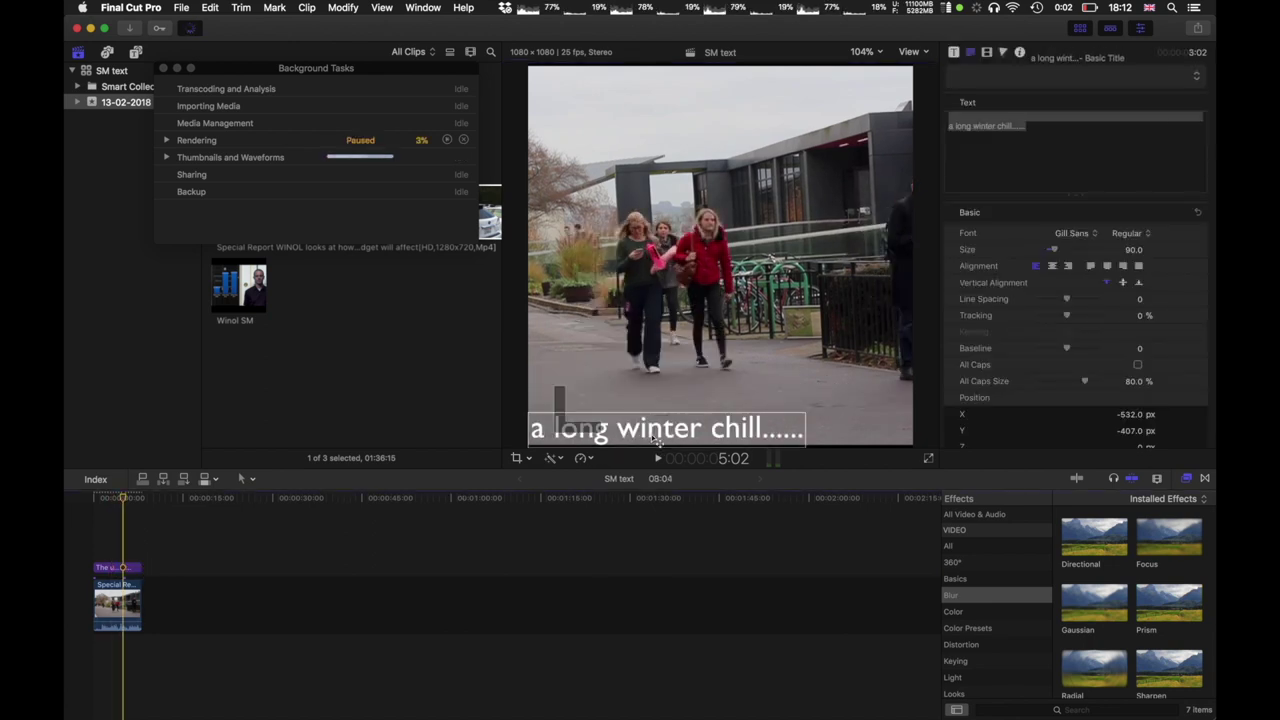
double_click(657, 432)
triple_click(657, 440)
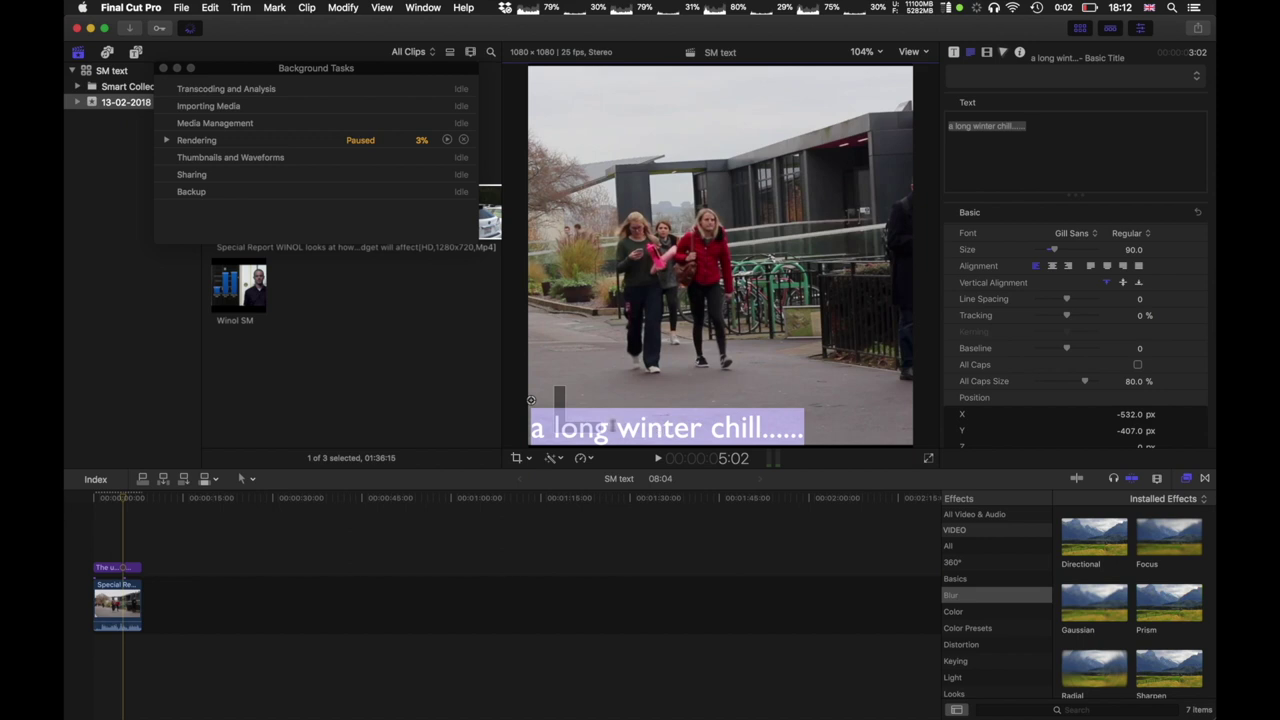
key(Escape)
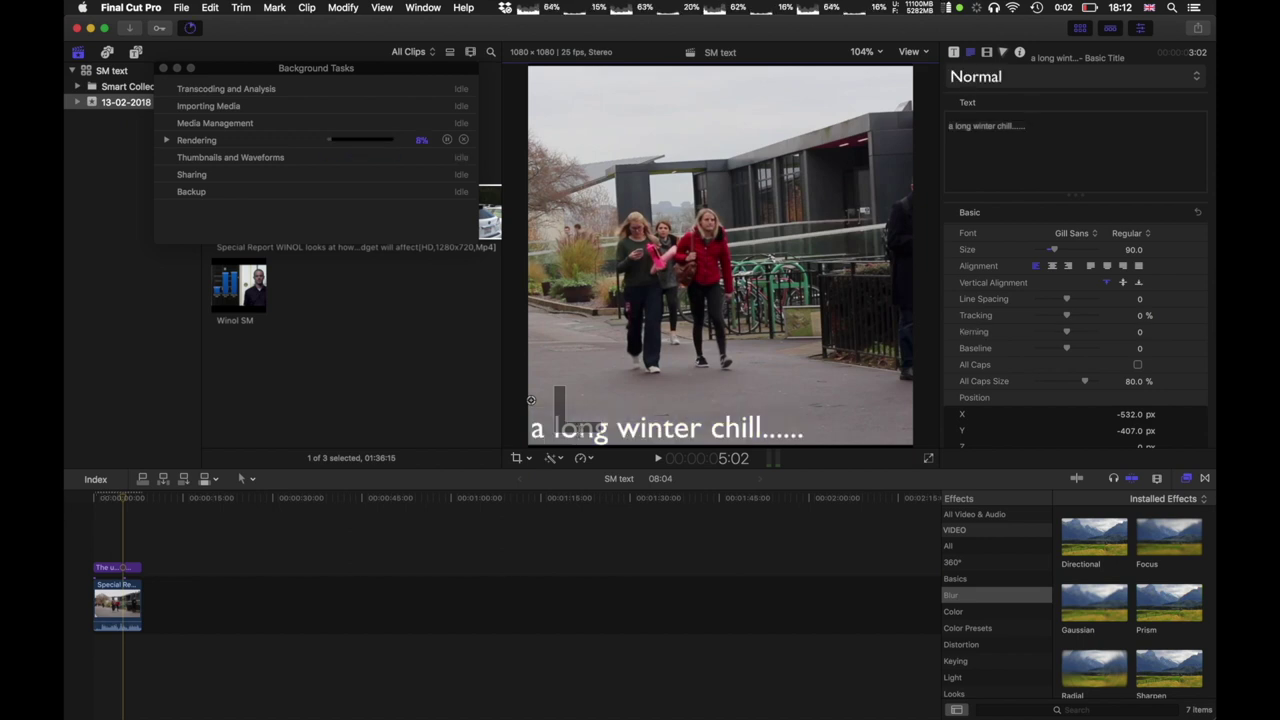
double_click(580, 428)
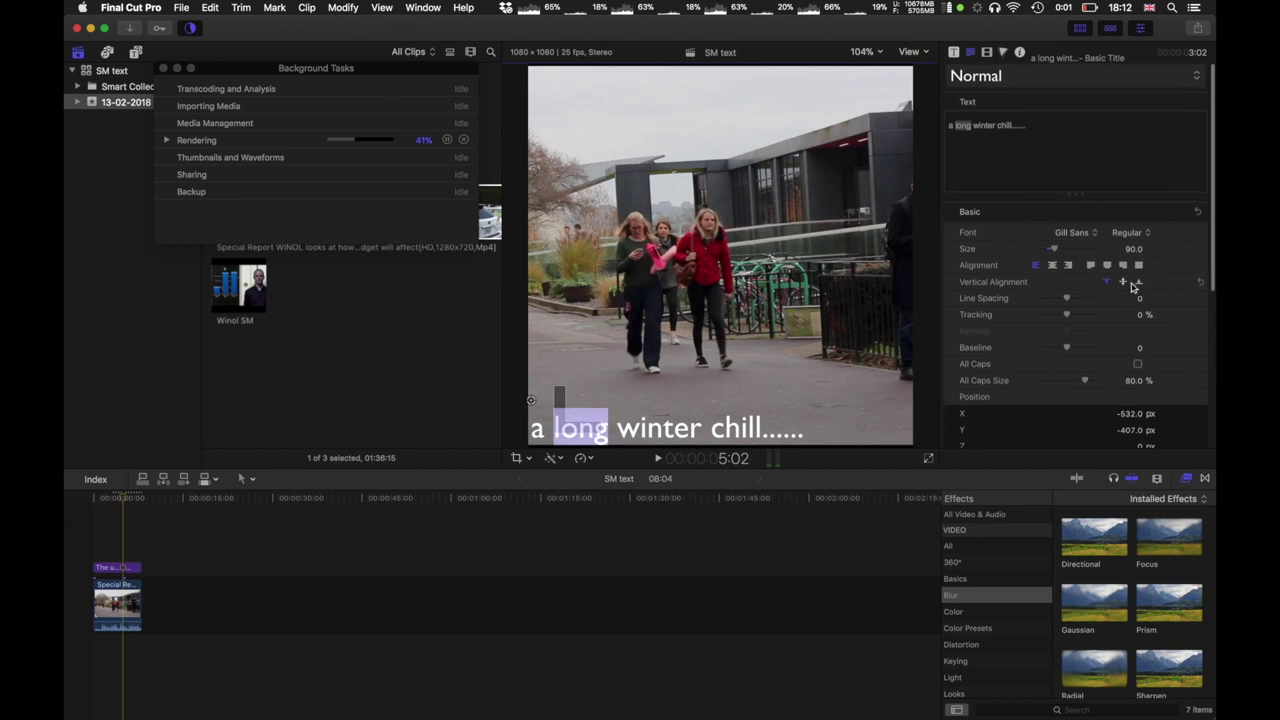
scroll(1130, 275, down, 5)
scroll(1133, 288, down, 10)
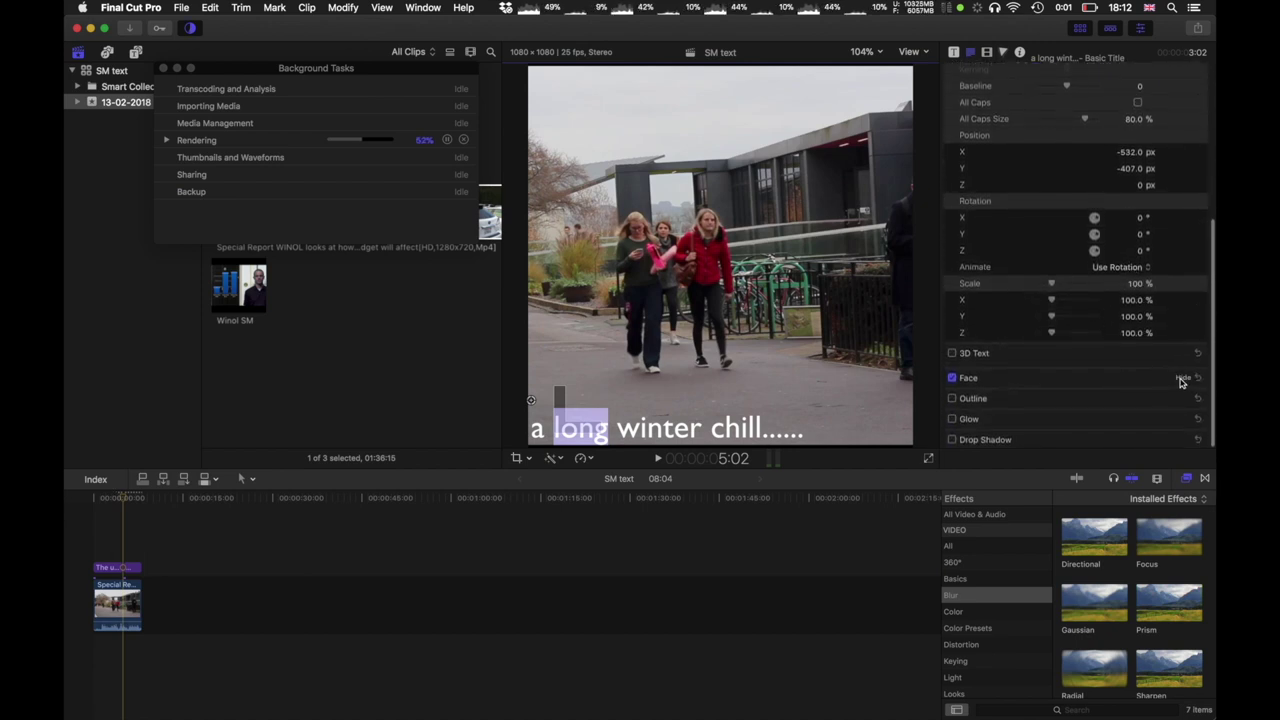
click(1182, 379)
scroll(1165, 383, down, 3)
click(1130, 350)
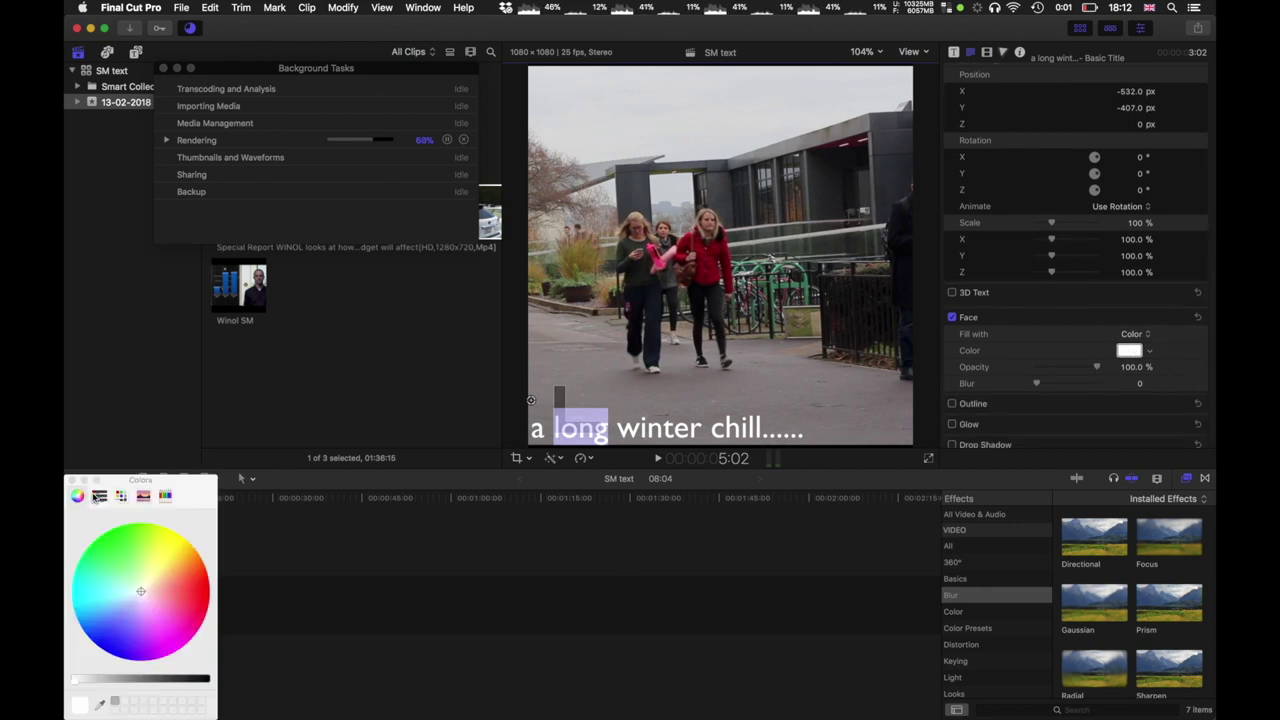
Color the word "long" Magenta from the Apple color list.
click(99, 495)
click(121, 495)
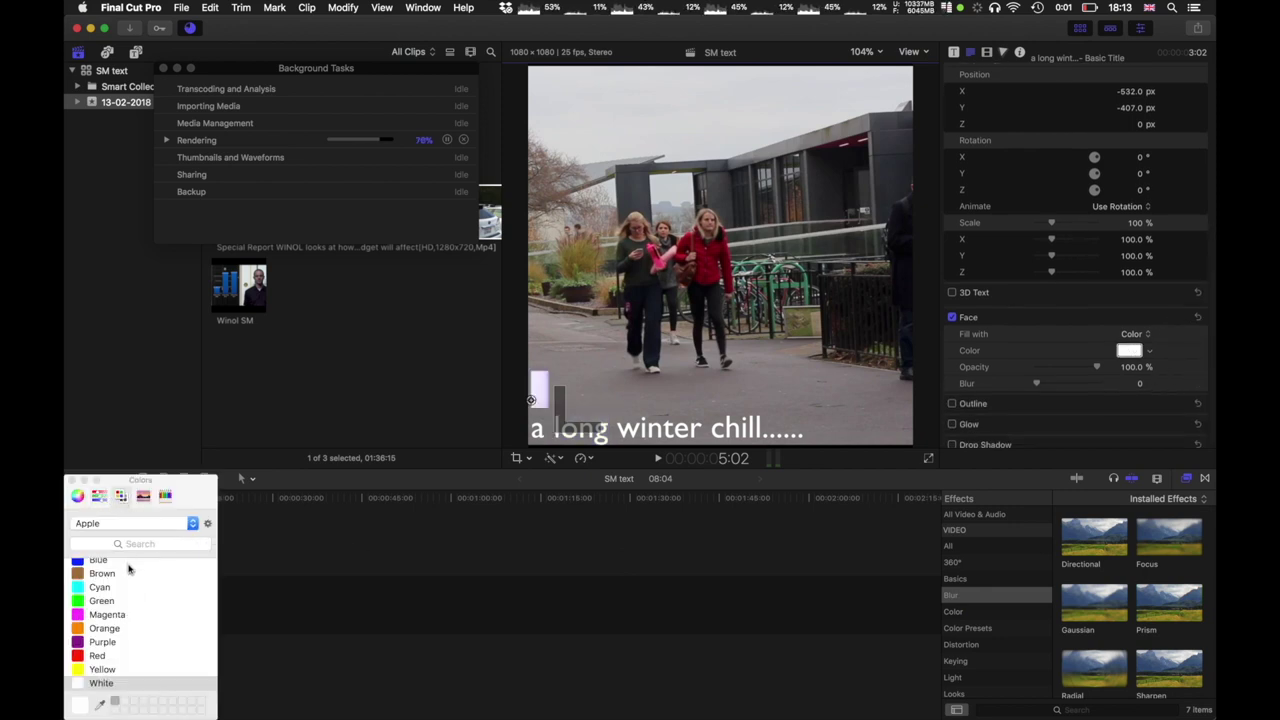
click(143, 616)
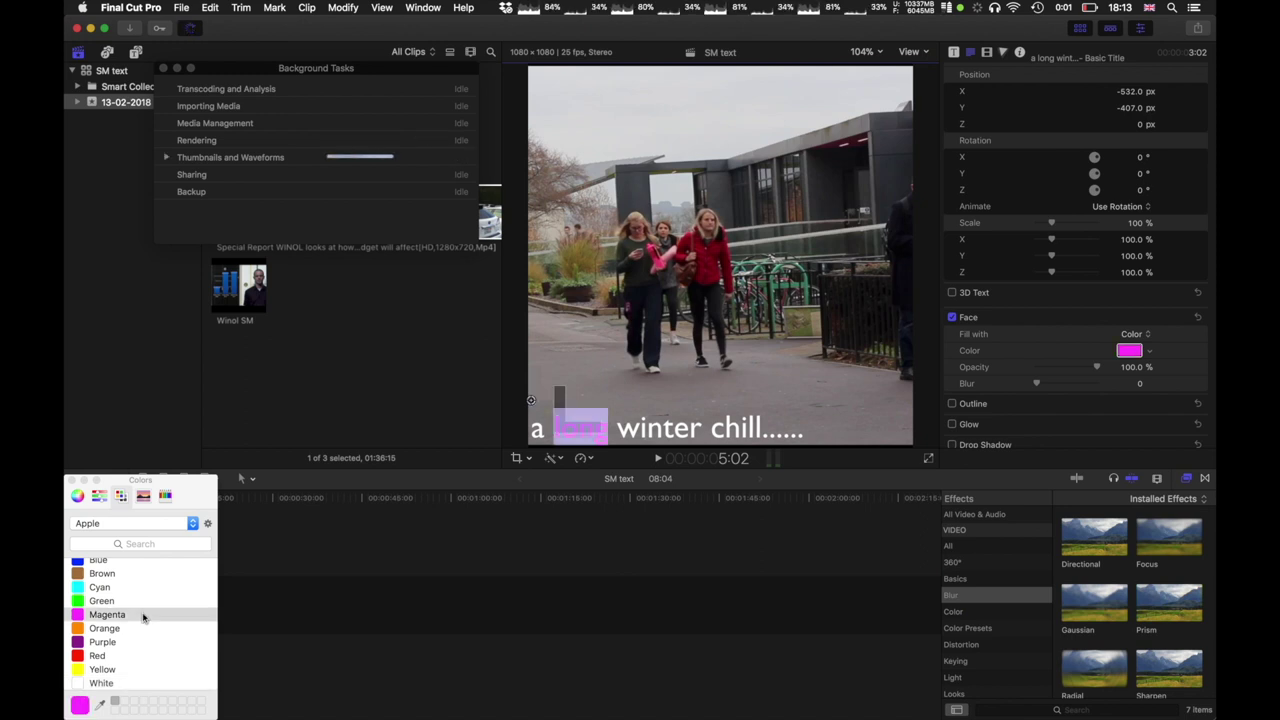
Color the word "long" Turquoise from the pencil palette.
click(99, 496)
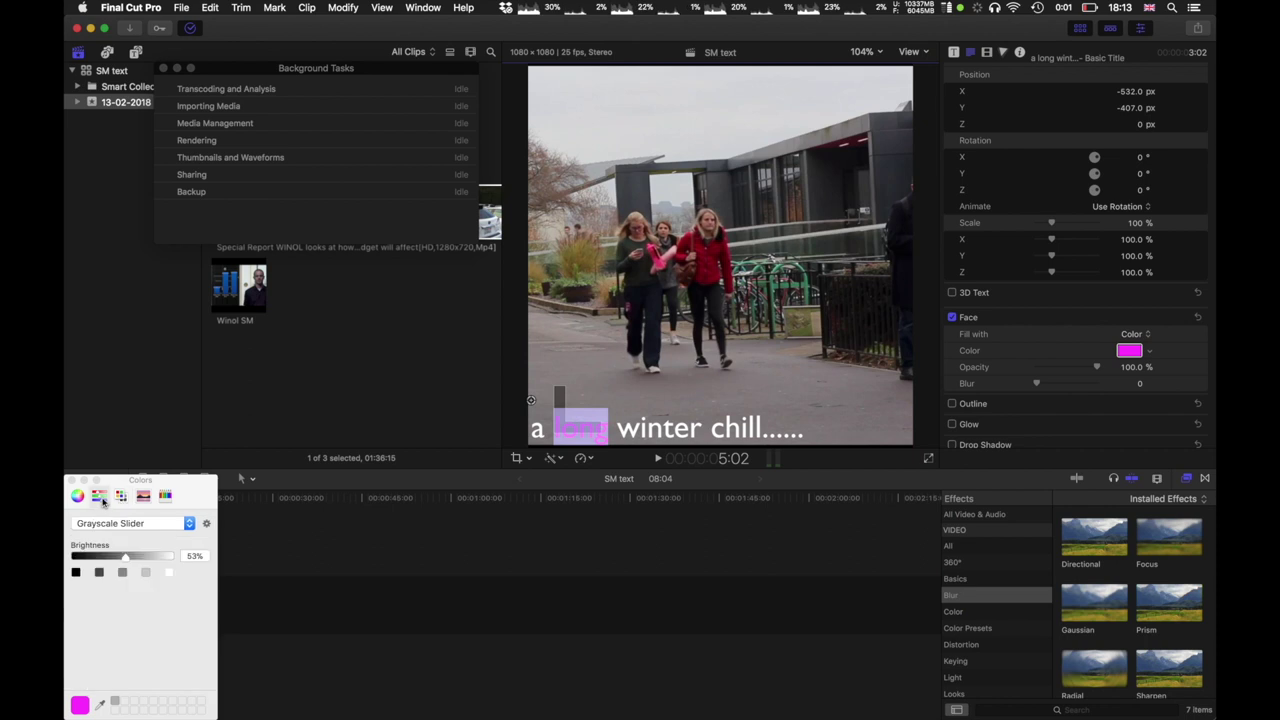
click(143, 497)
click(162, 494)
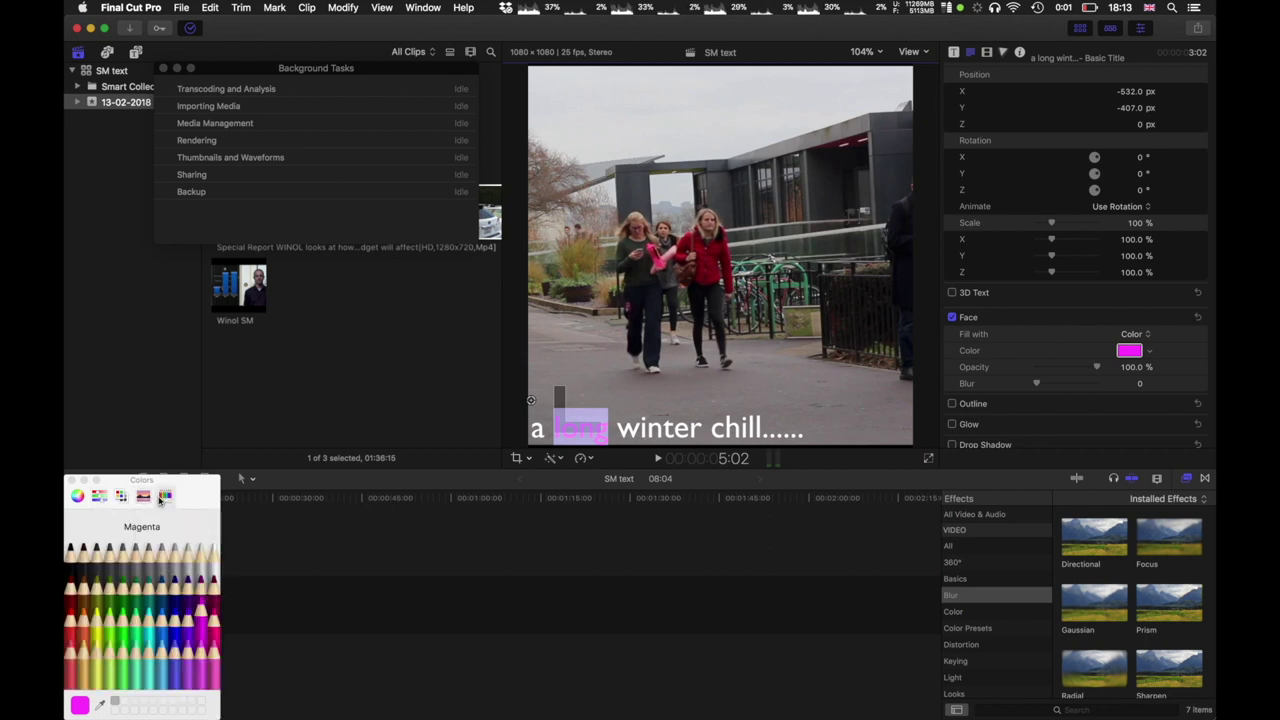
click(148, 614)
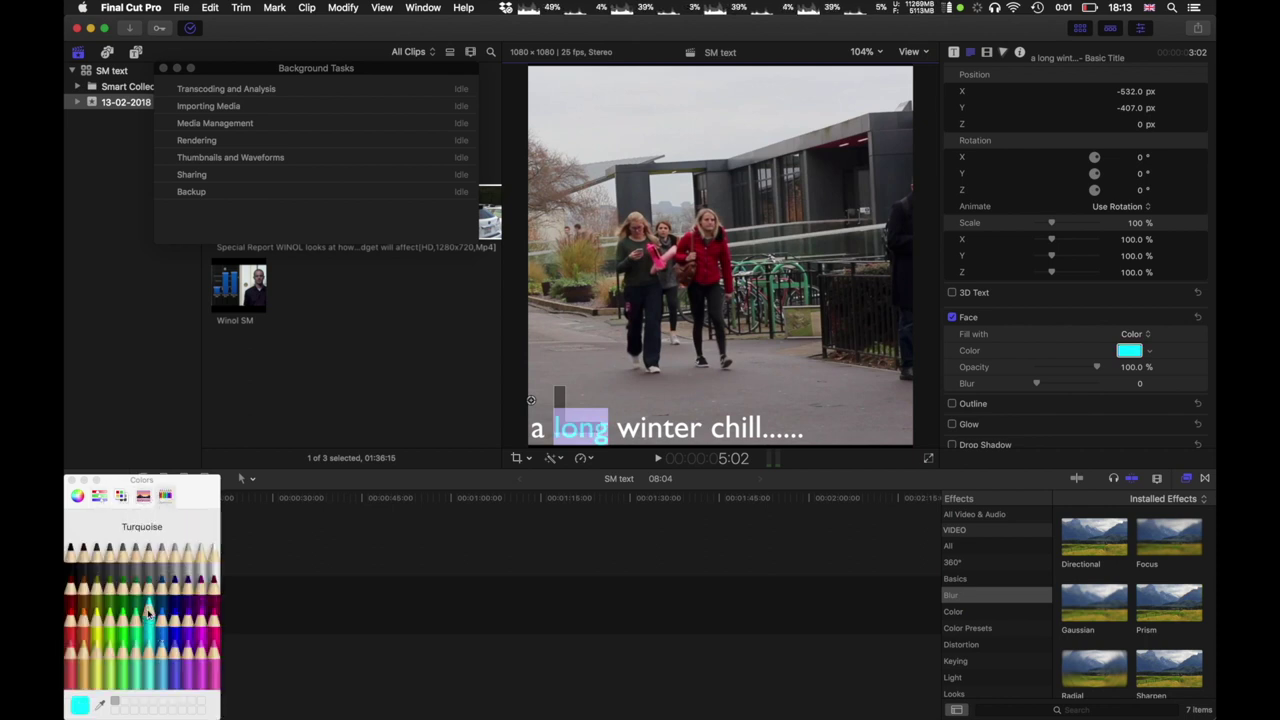
Select the word "winter" and look at the color wheel and pencil palette options.
click(78, 495)
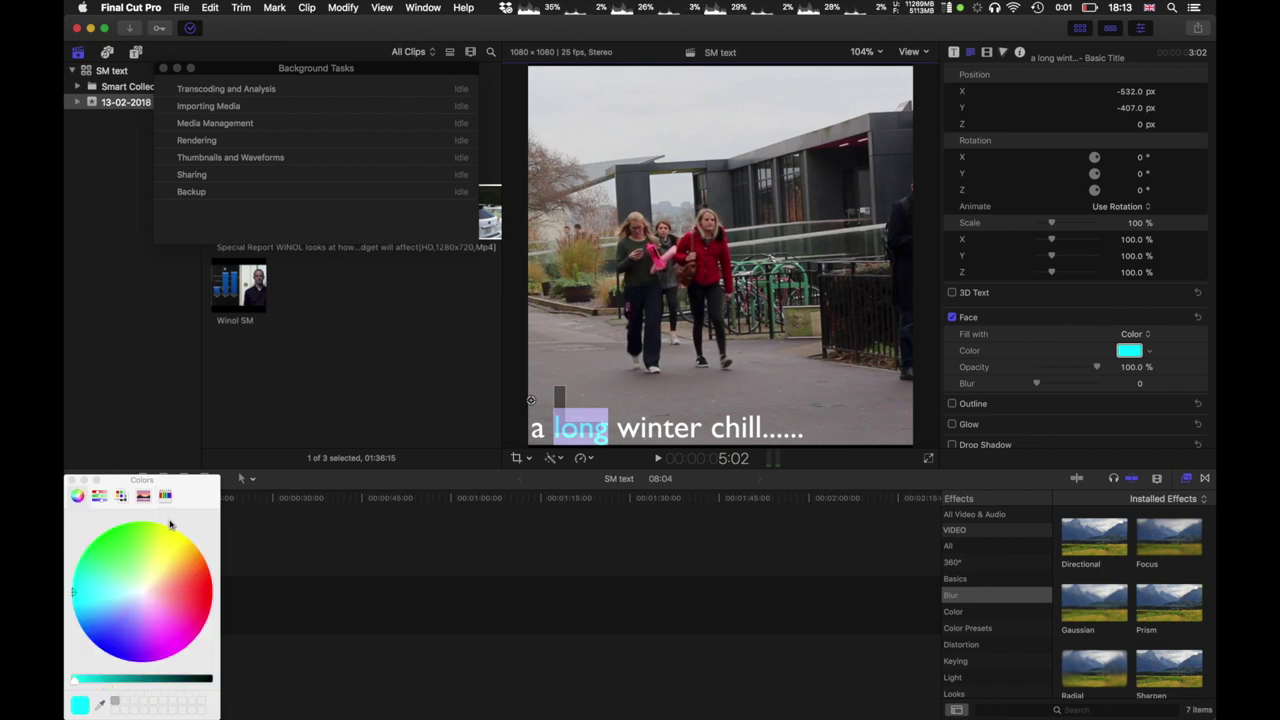
click(142, 591)
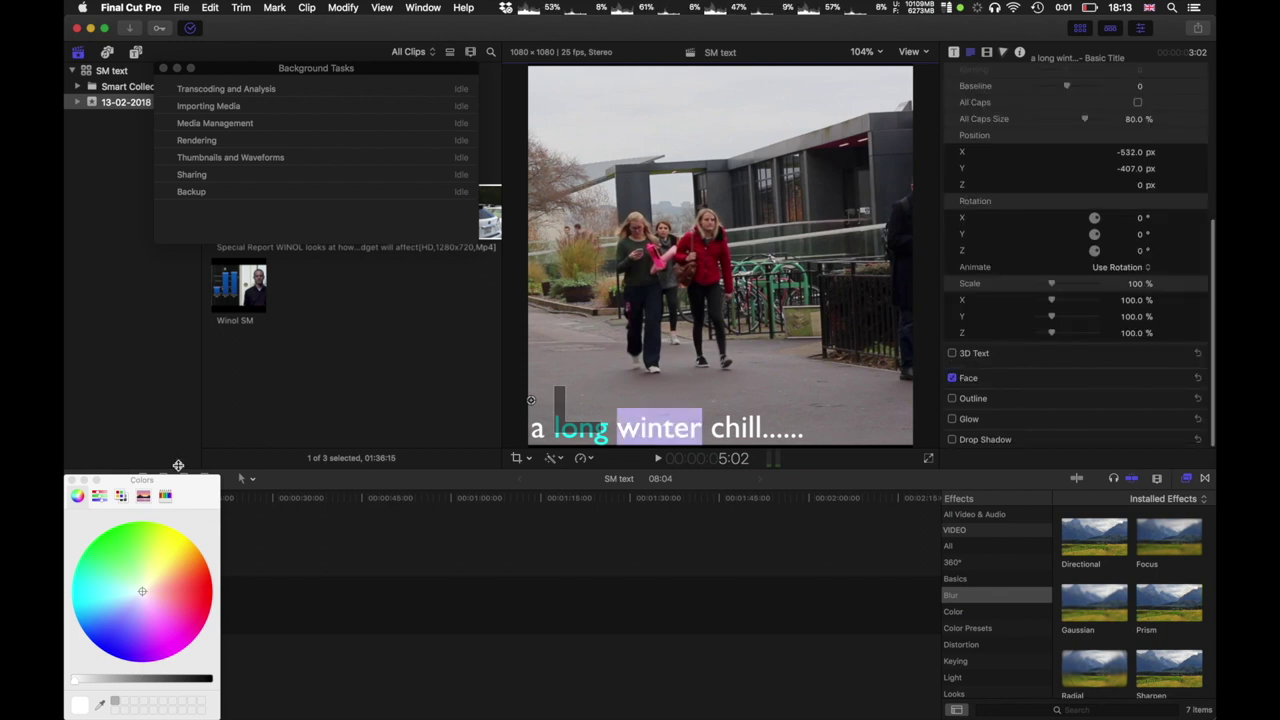
click(166, 496)
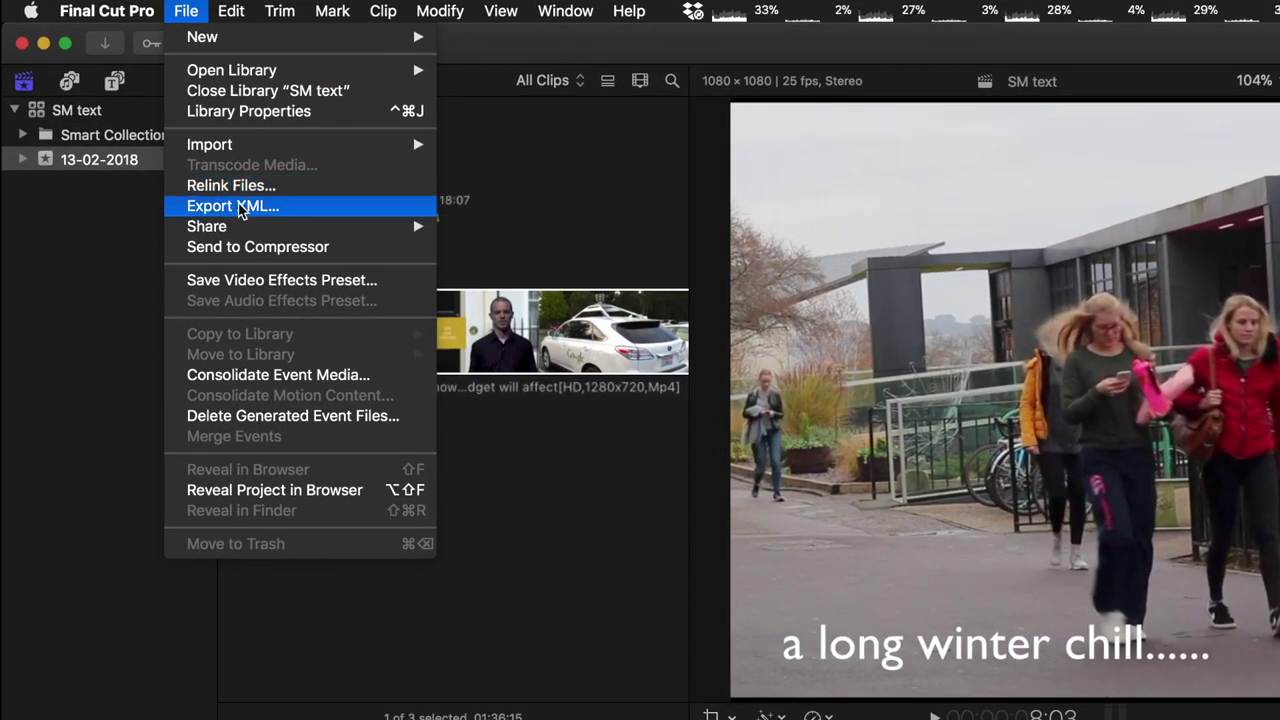
Export the project as a Master File with the H.264 video codec, saved as "SM text" in the Sem 2 Week 2 folder.
mouse_move(430, 230)
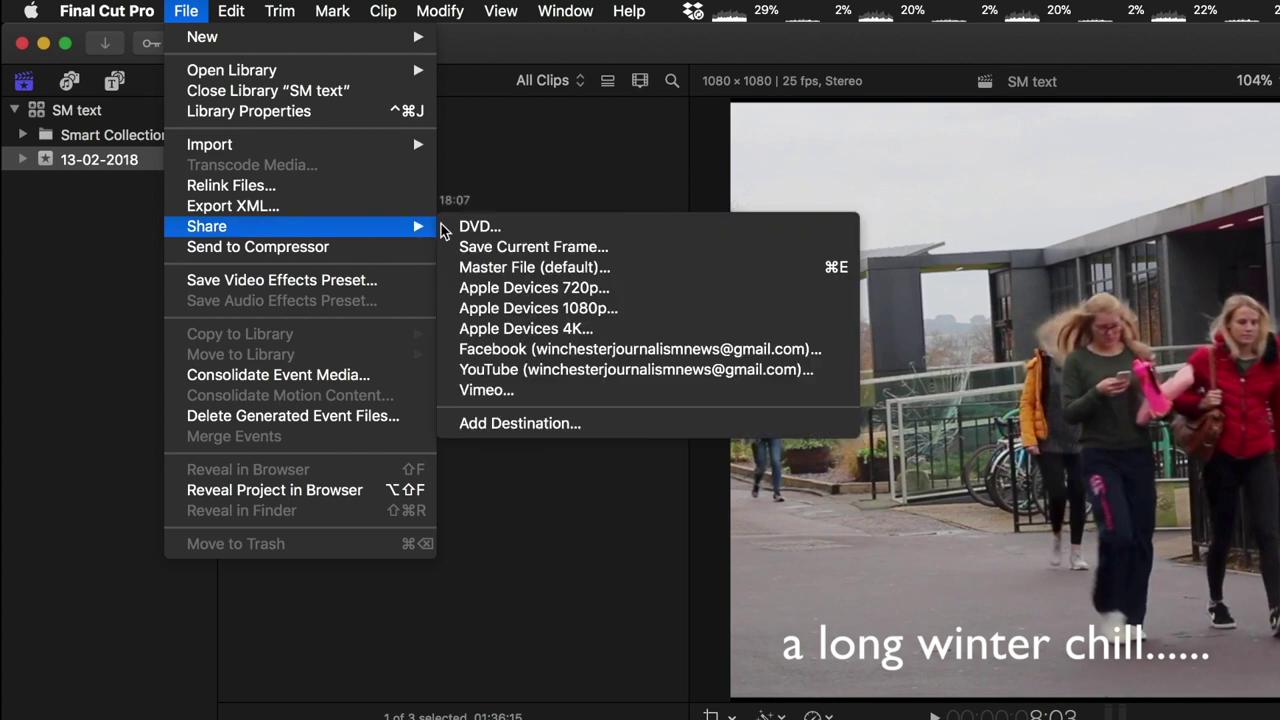
click(480, 267)
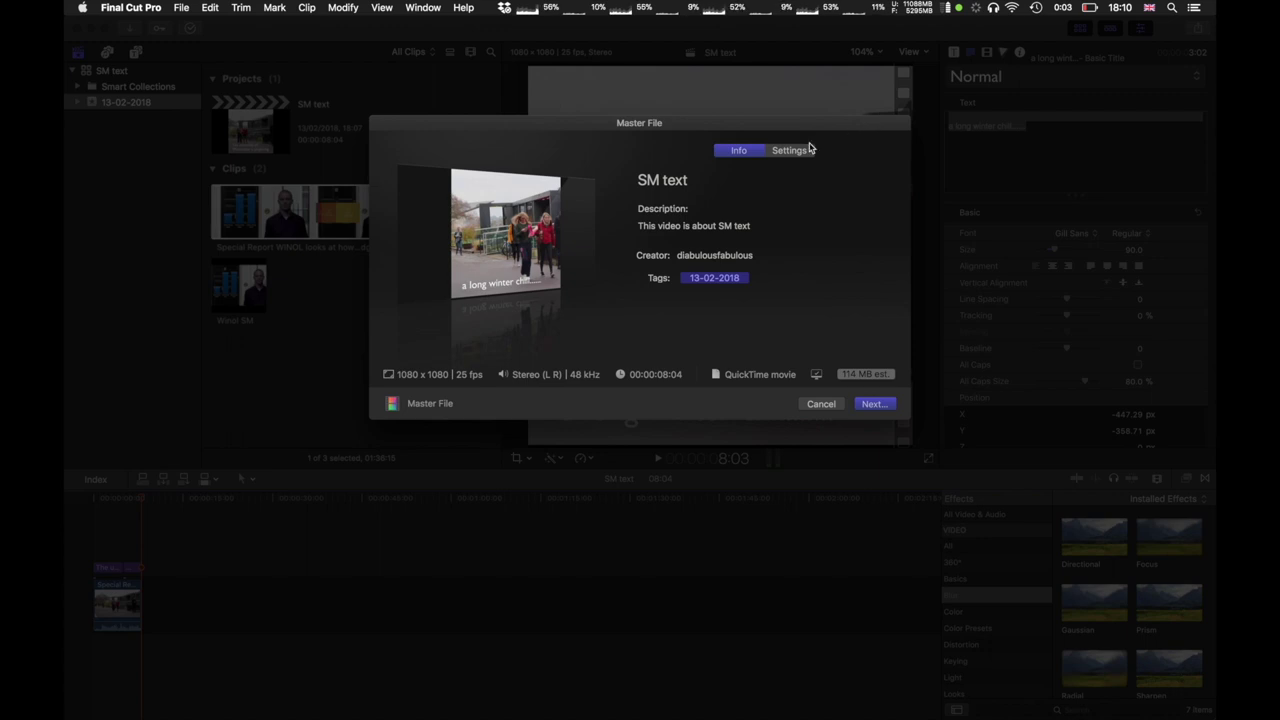
click(806, 155)
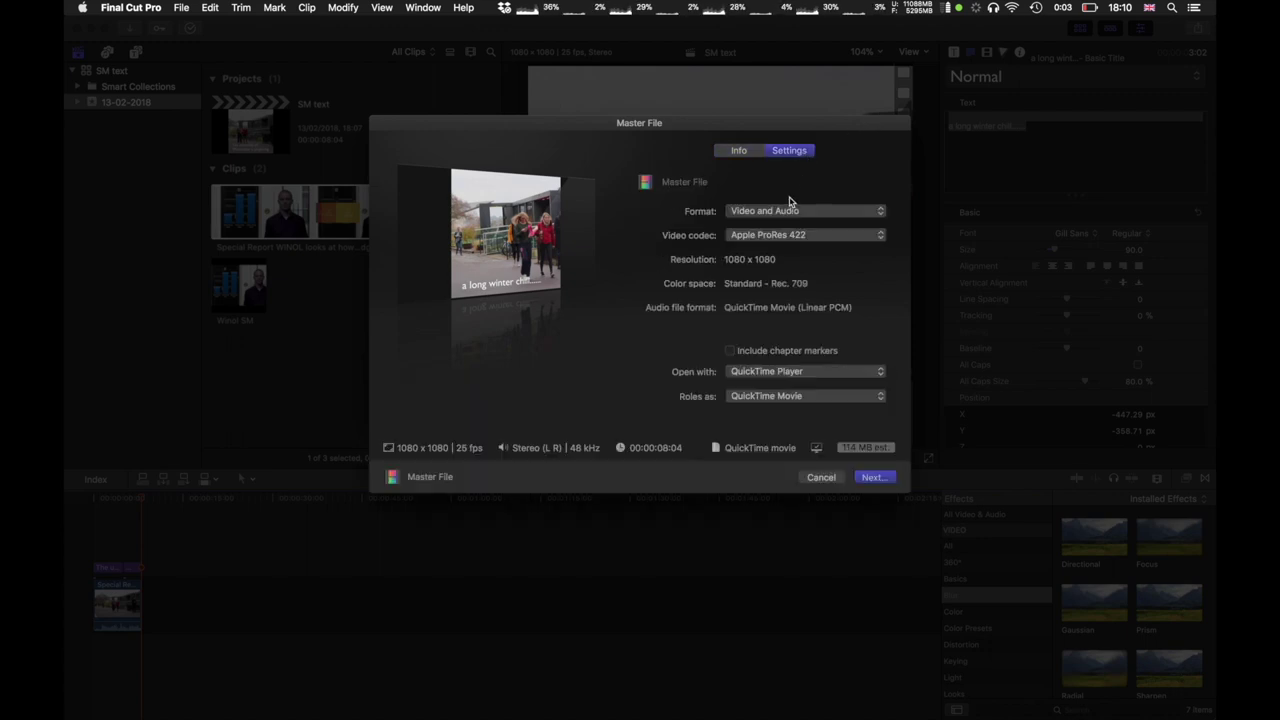
click(769, 236)
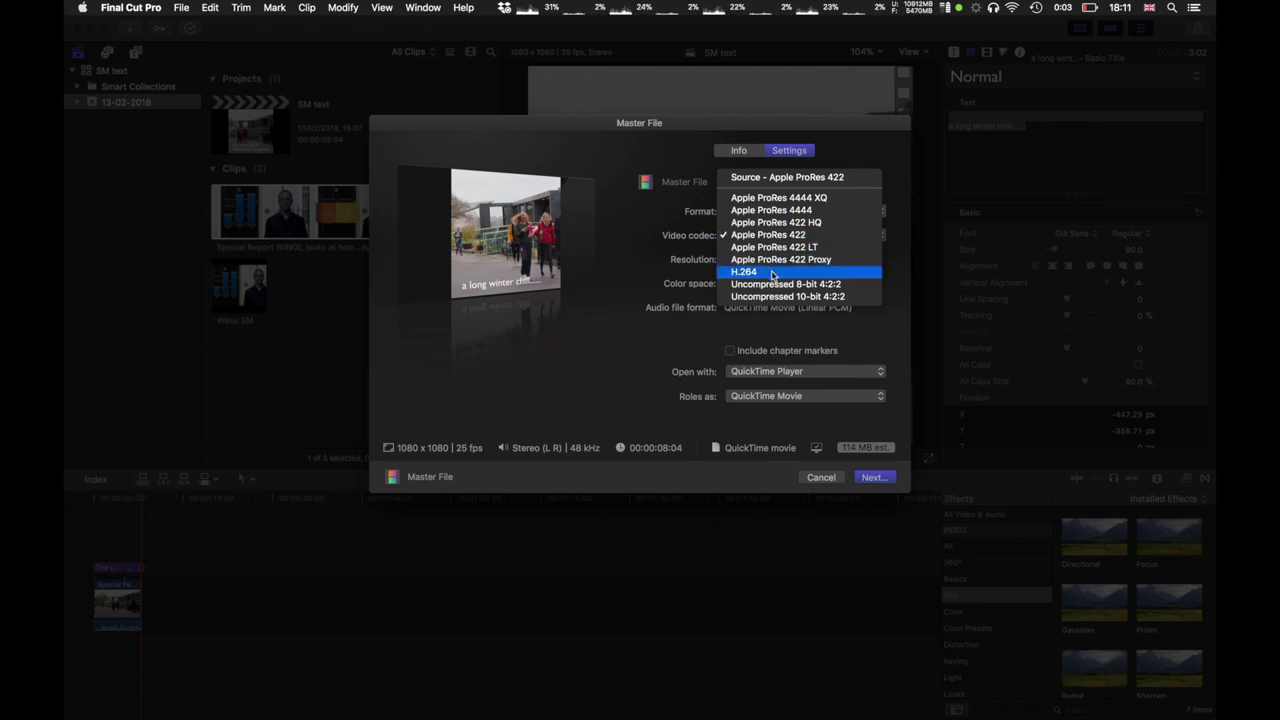
click(772, 272)
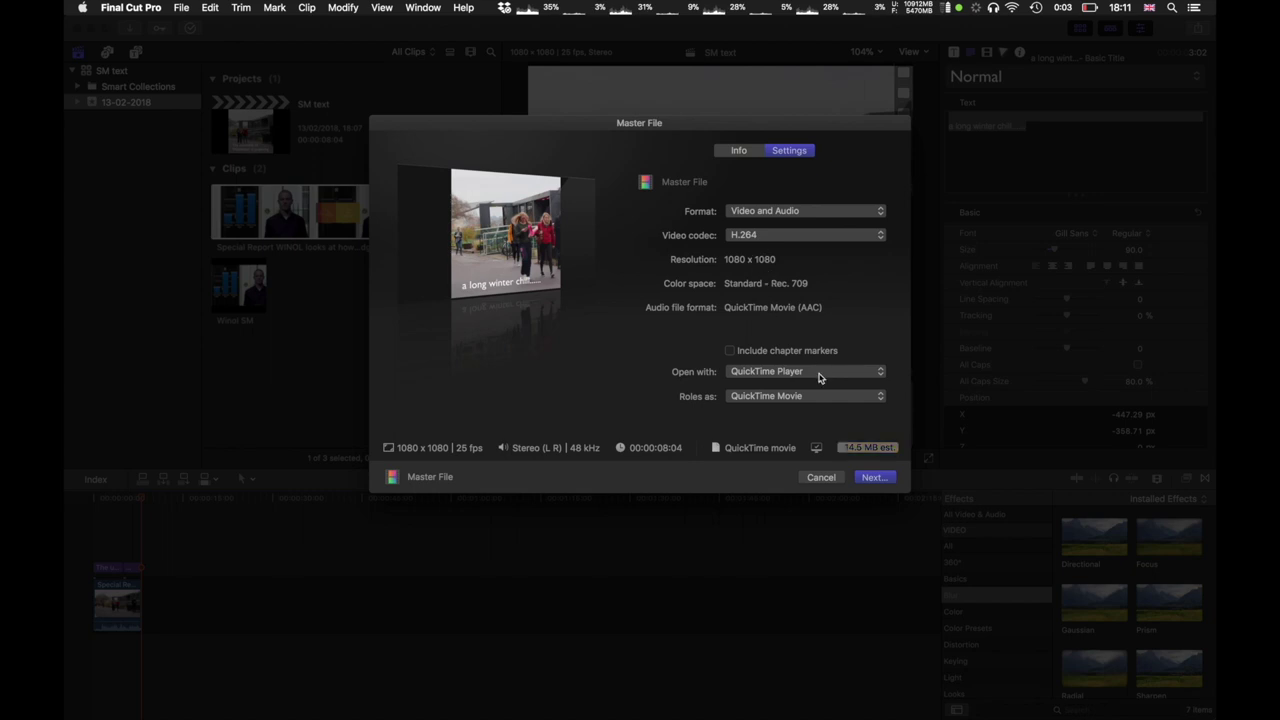
click(874, 478)
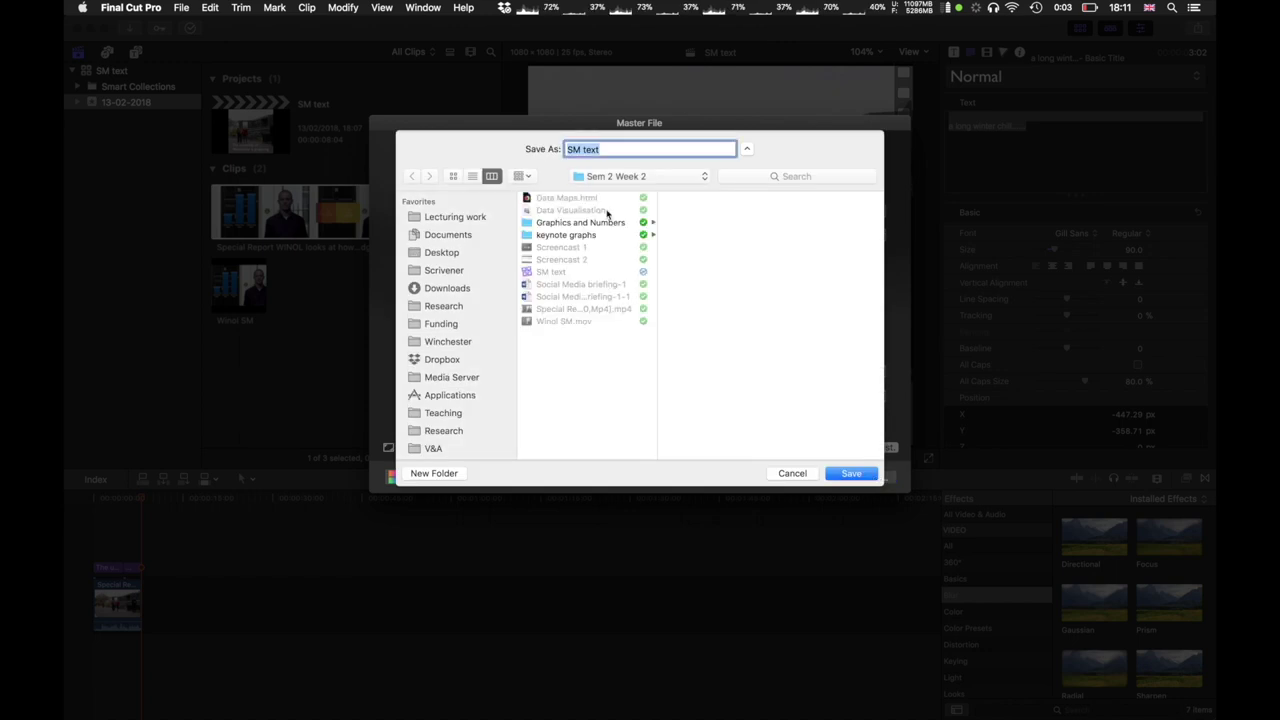
key(Return)
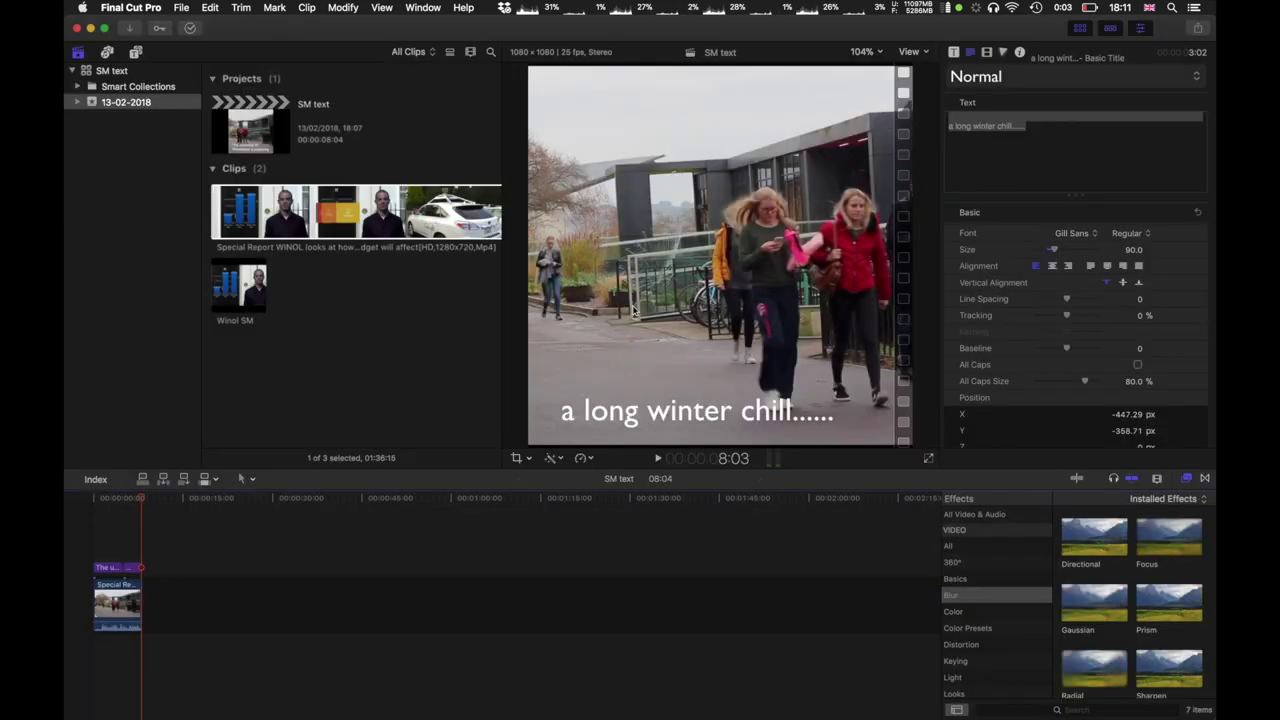